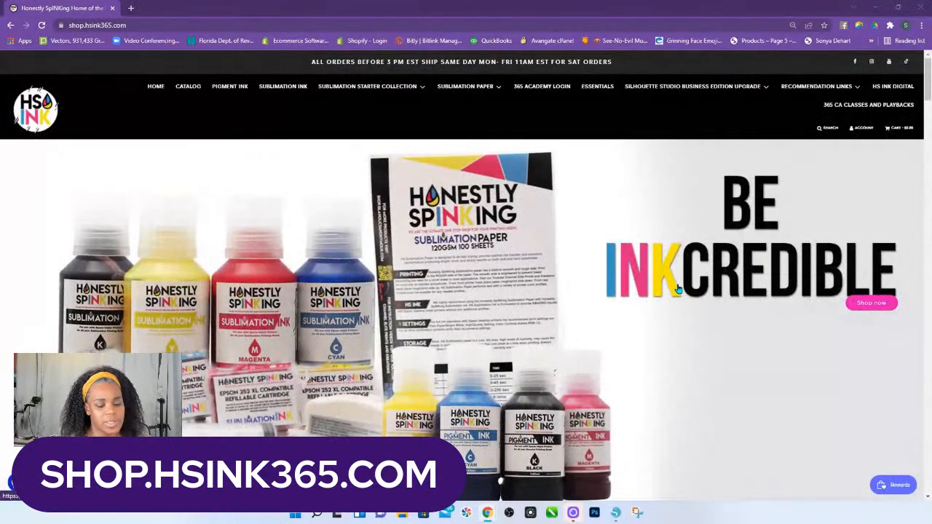
Open the Silhouette Studio for Beginners 30-day class from the shop's current classes and sessions.
{"action": "scroll", "coordinate": [703, 297], "scroll_direction": "down", "scroll_amount": 3}
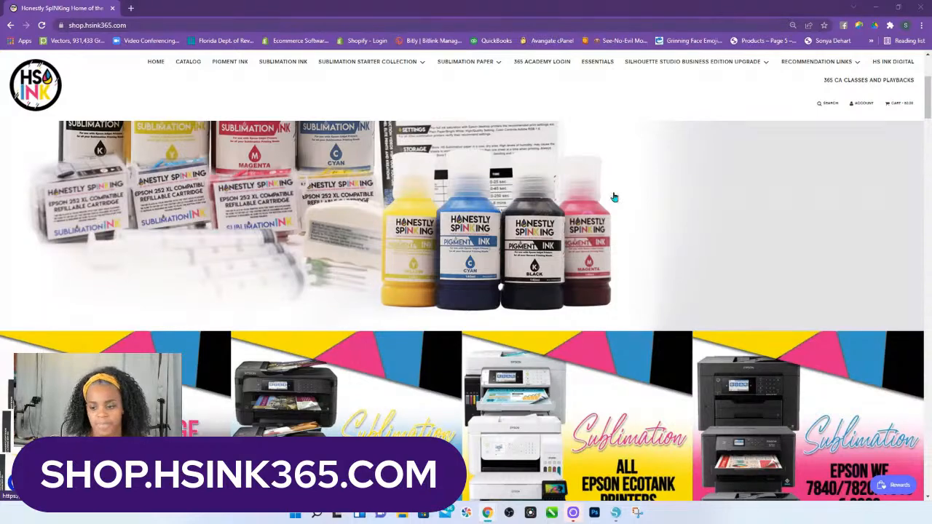
{"action": "scroll", "coordinate": [520, 340], "scroll_direction": "down", "scroll_amount": 3}
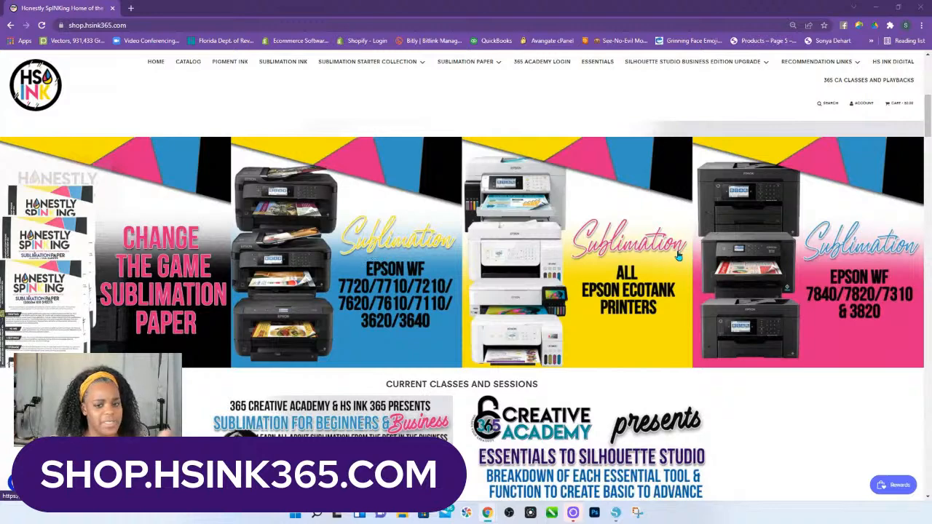
{"action": "scroll", "coordinate": [676, 255], "scroll_direction": "down", "scroll_amount": 2}
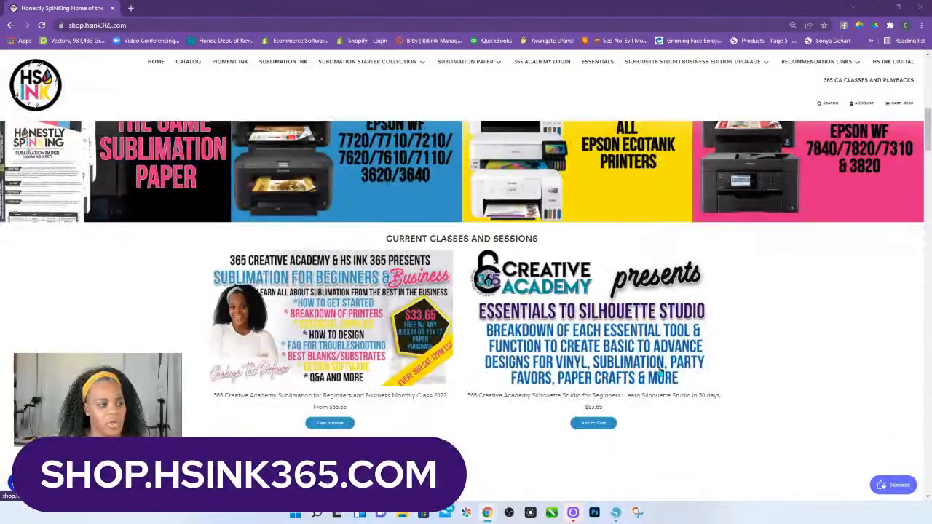
{"action": "left_click", "coordinate": [651, 325]}
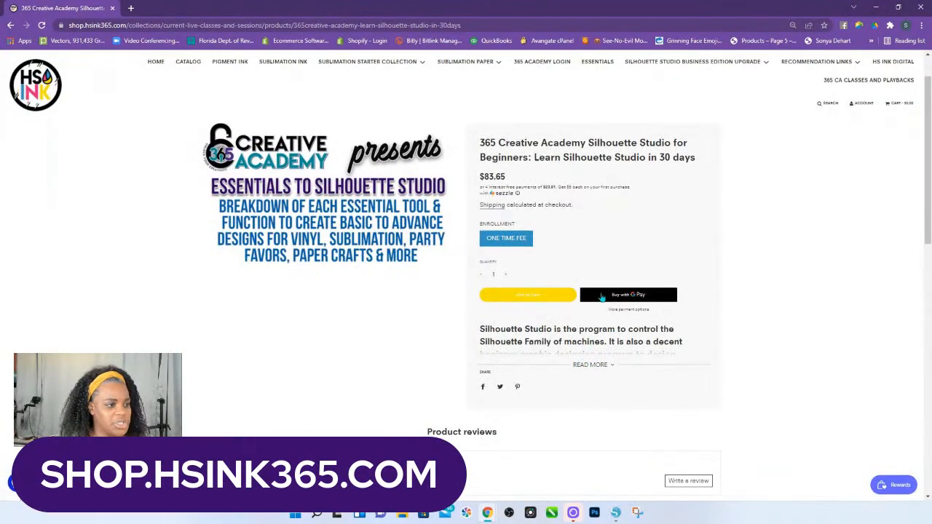
Expand the full class description and read through the session details.
{"action": "scroll", "coordinate": [636, 270], "scroll_direction": "down", "scroll_amount": 1}
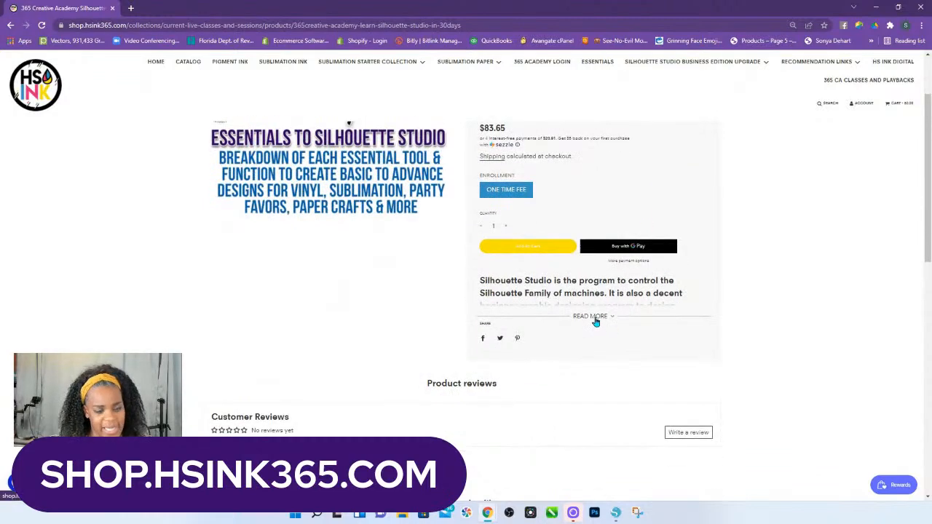
{"action": "left_click", "coordinate": [595, 318]}
{"action": "scroll", "coordinate": [598, 321], "scroll_direction": "down", "scroll_amount": 2}
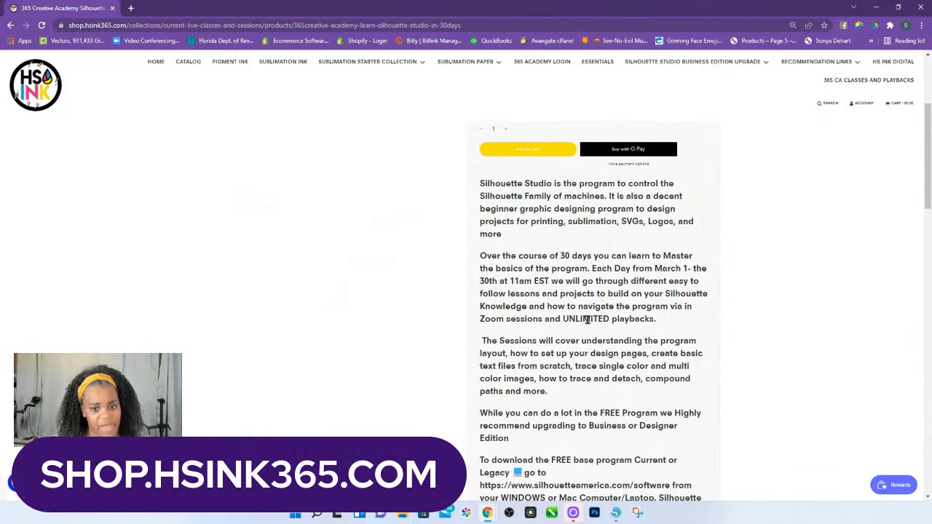
{"action": "scroll", "coordinate": [593, 324], "scroll_direction": "down", "scroll_amount": 4}
{"action": "scroll", "coordinate": [597, 339], "scroll_direction": "down", "scroll_amount": 4}
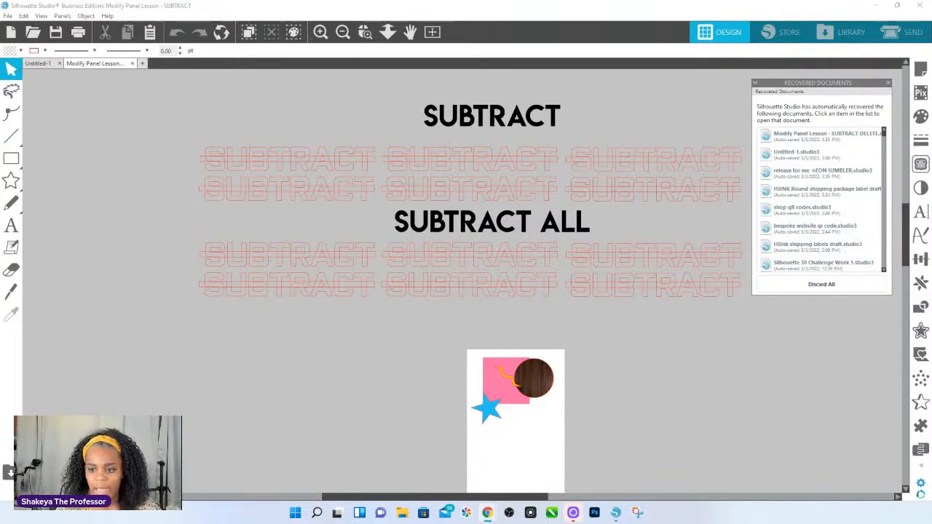
Zoom in on the first group of SUBTRACT outlines and close the list of recovered documents.
{"action": "left_click", "coordinate": [365, 31]}
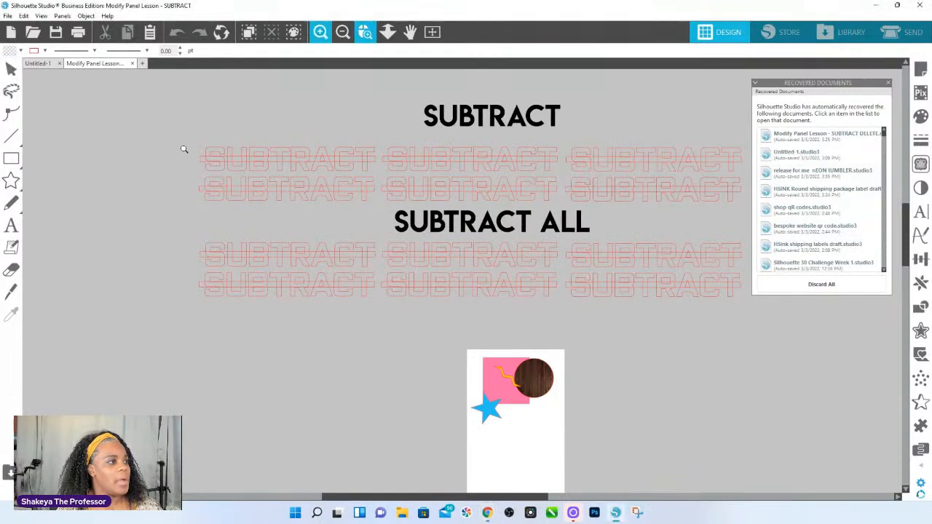
{"action": "left_click_drag", "start_coordinate": [154, 152], "coordinate": [505, 284]}
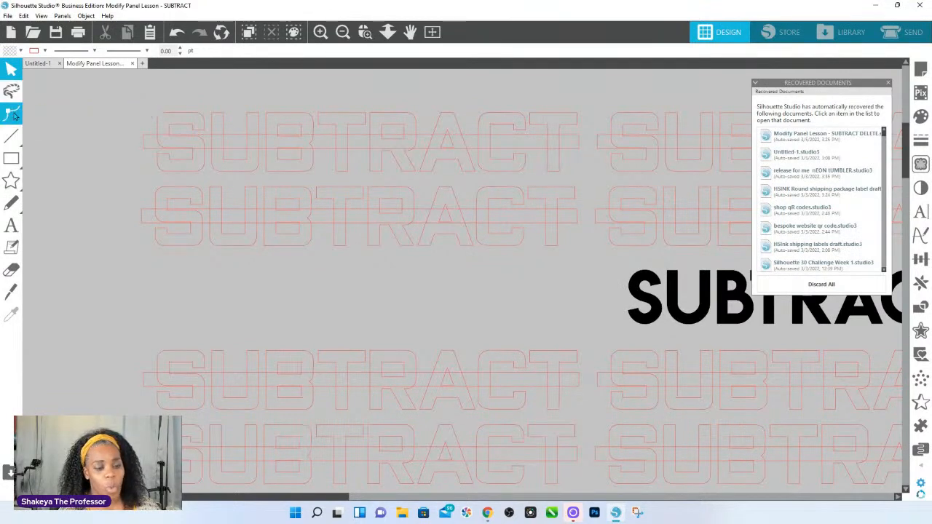
{"action": "left_click", "coordinate": [12, 137]}
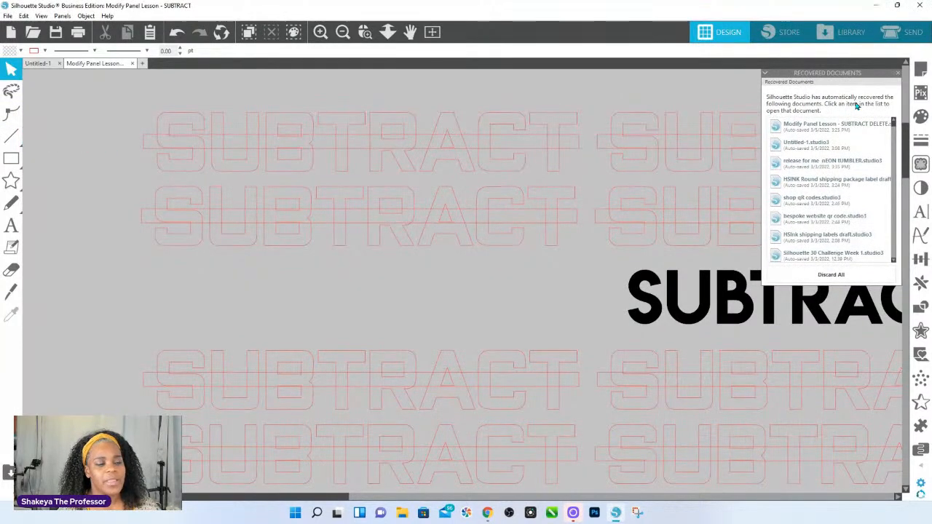
{"action": "left_click", "coordinate": [898, 73]}
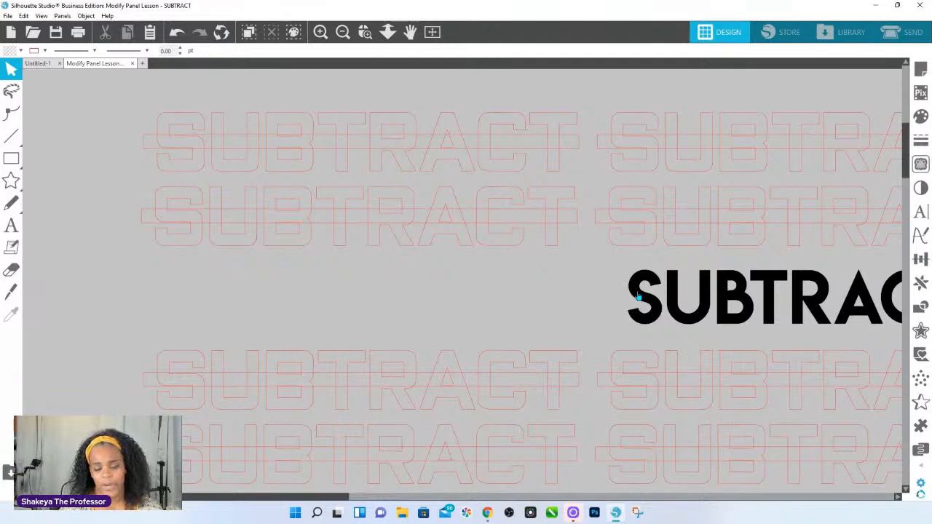
Draw a rectangle about 8.49 by 2.4 in overlapping the start of the black SUBTRACT ALL heading, and select that heading.
{"action": "left_click", "coordinate": [569, 215]}
{"action": "left_click", "coordinate": [33, 158]}
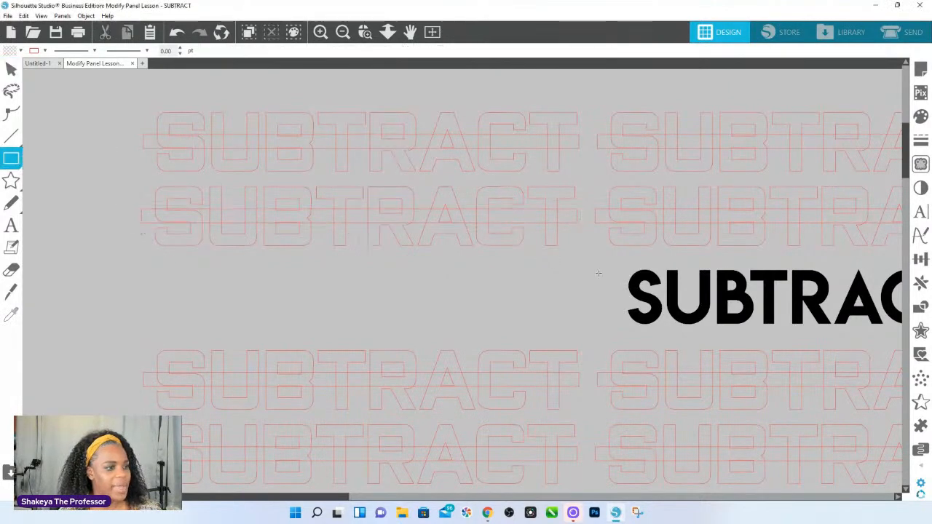
{"action": "left_click_drag", "start_coordinate": [571, 280], "coordinate": [770, 337]}
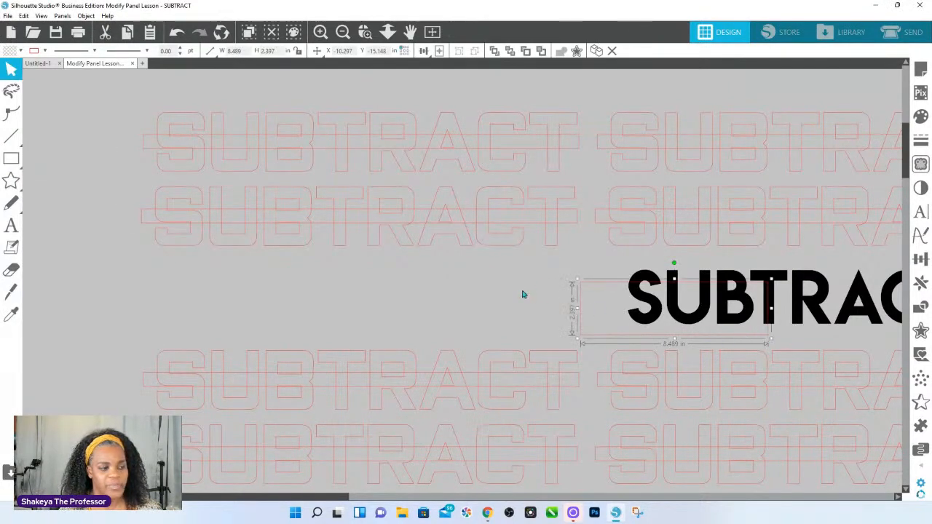
{"action": "left_click", "coordinate": [655, 316]}
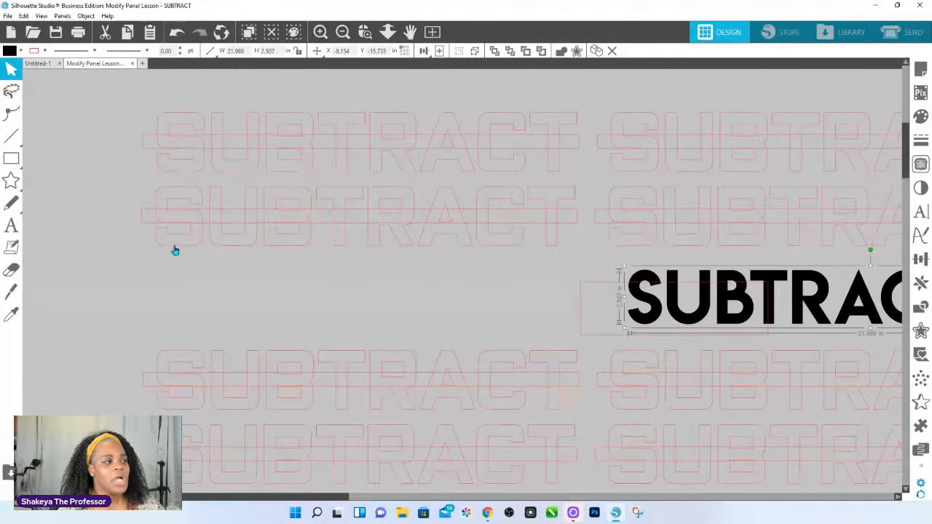
Shift the first SUBTRACT word outline slightly right and up over its long horizontal bar.
{"action": "left_click", "coordinate": [343, 31]}
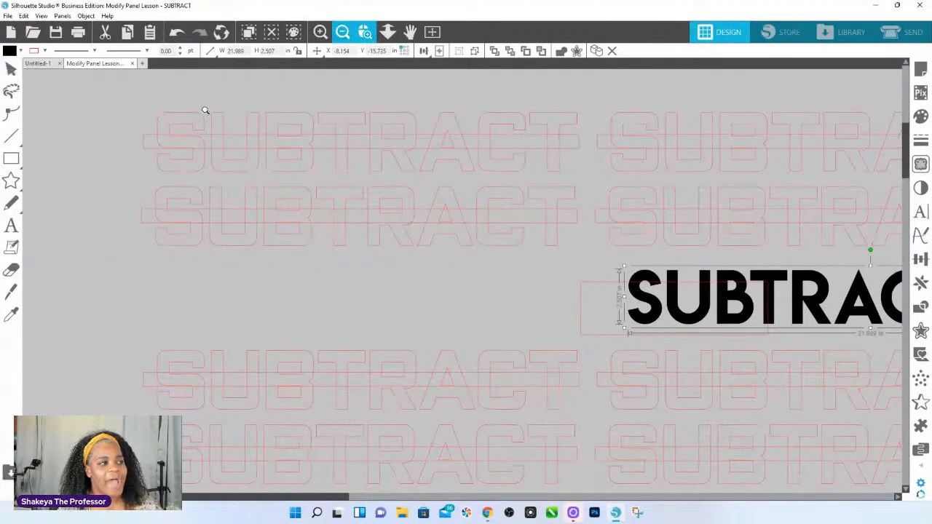
{"action": "left_click_drag", "start_coordinate": [129, 119], "coordinate": [293, 192]}
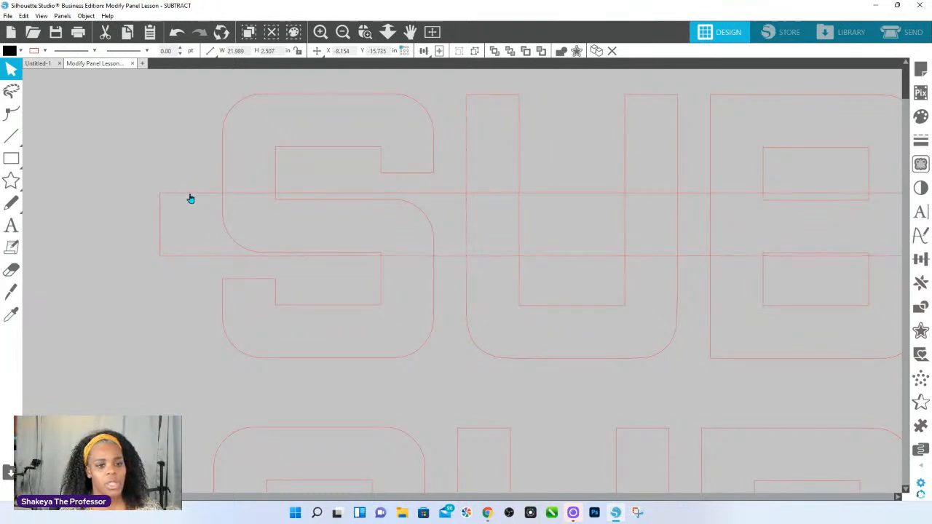
{"action": "left_click", "coordinate": [190, 198]}
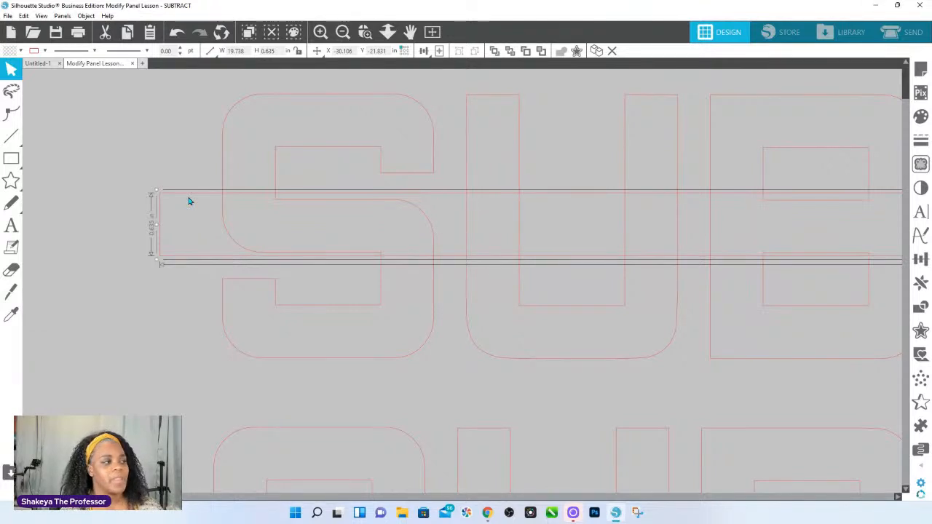
{"action": "left_click", "coordinate": [139, 157]}
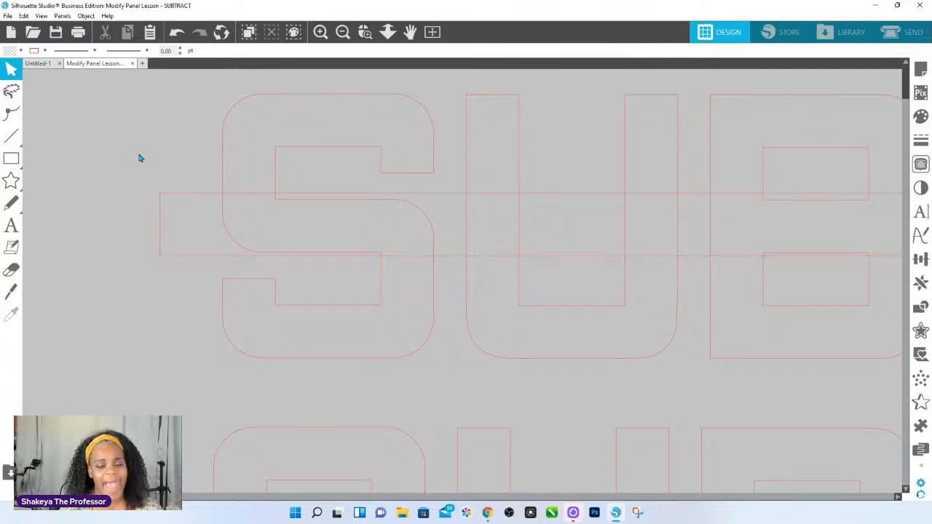
{"action": "left_click", "coordinate": [192, 197]}
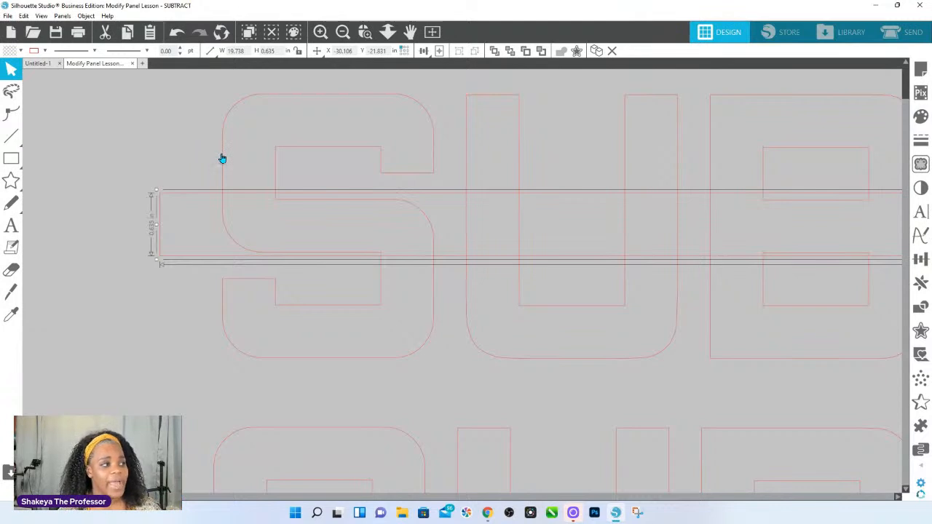
{"action": "left_click_drag", "start_coordinate": [222, 159], "coordinate": [273, 151]}
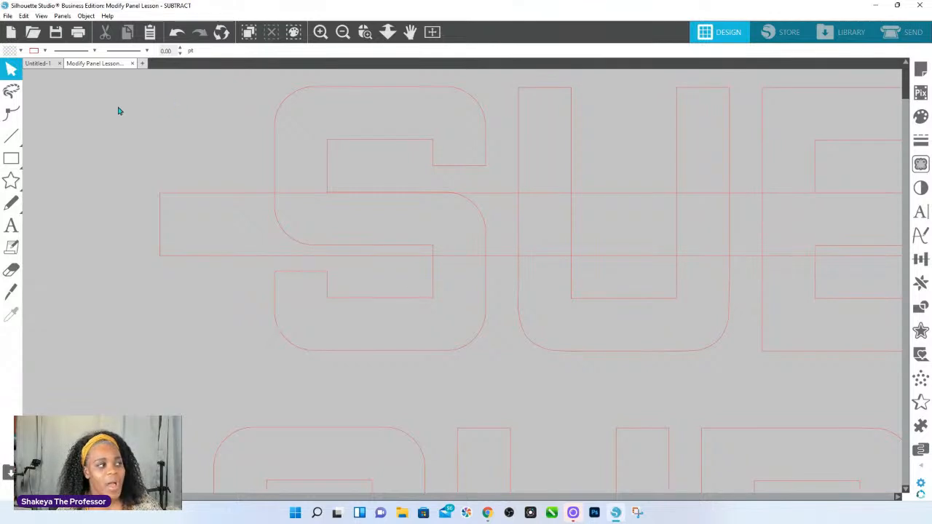
Select the shifted SUBTRACT word outline by enclosing part of it in a selection marquee, and bring the whole word into view.
{"action": "left_click_drag", "start_coordinate": [119, 111], "coordinate": [228, 149]}
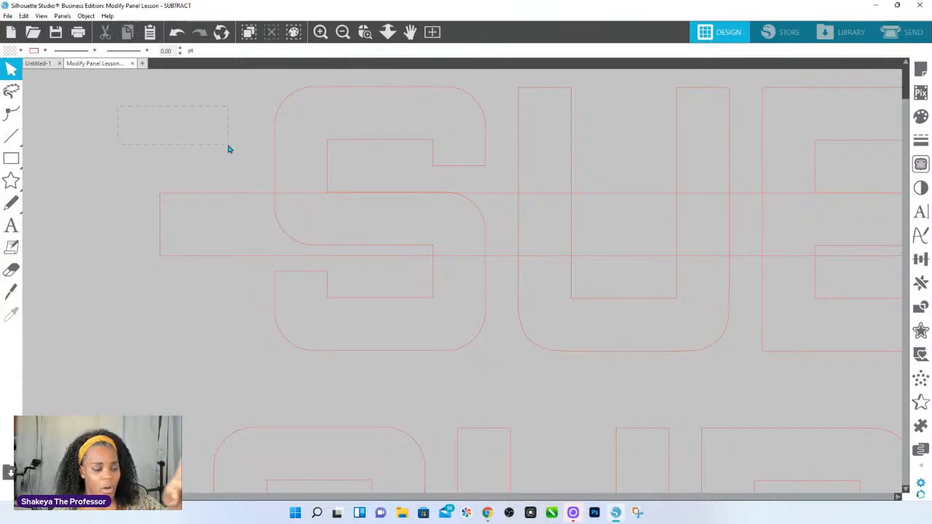
{"action": "left_click_drag", "start_coordinate": [228, 149], "coordinate": [230, 149]}
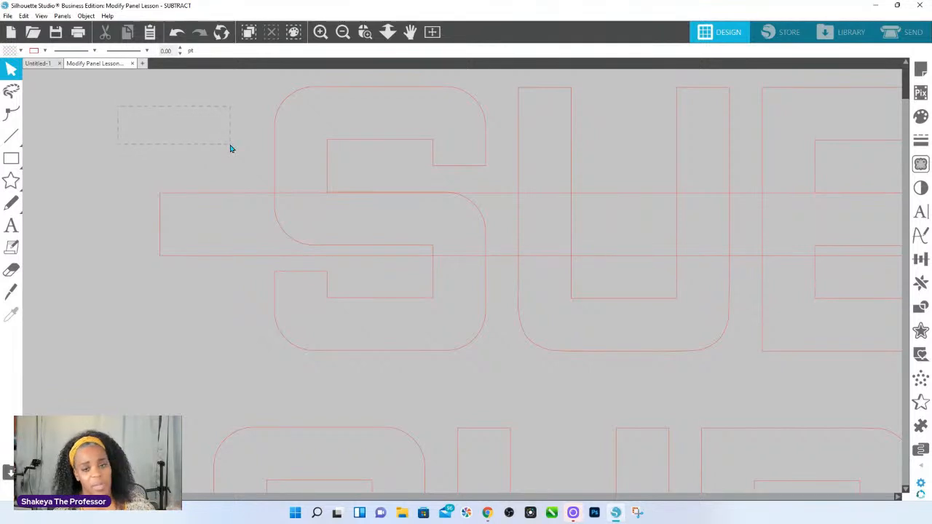
{"action": "left_click_drag", "start_coordinate": [230, 148], "coordinate": [280, 150]}
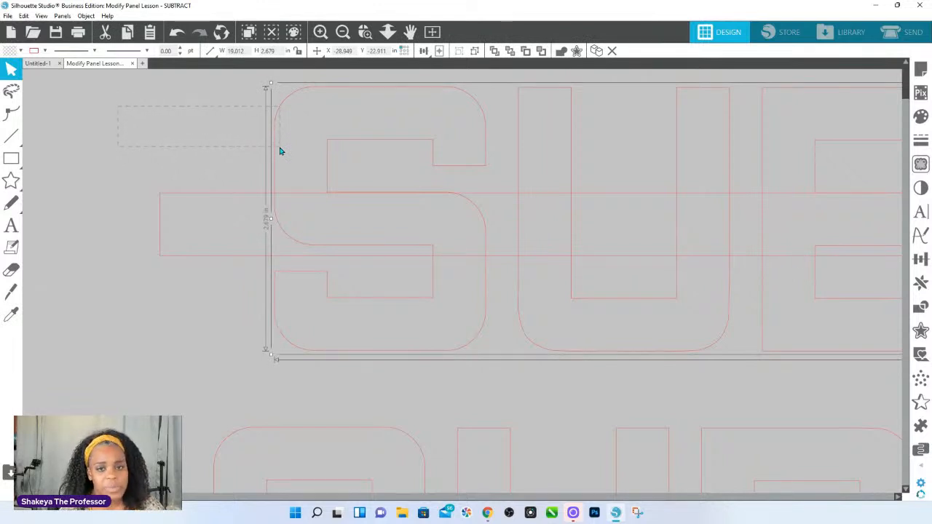
{"action": "left_click_drag", "start_coordinate": [280, 151], "coordinate": [927, 144]}
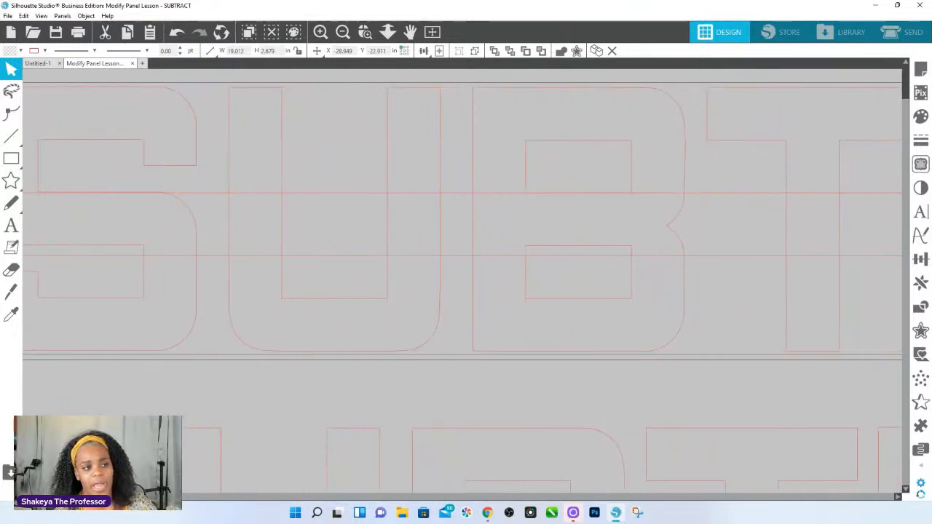
{"action": "left_click", "coordinate": [386, 33]}
{"action": "left_click_drag", "start_coordinate": [416, 145], "coordinate": [434, 29]}
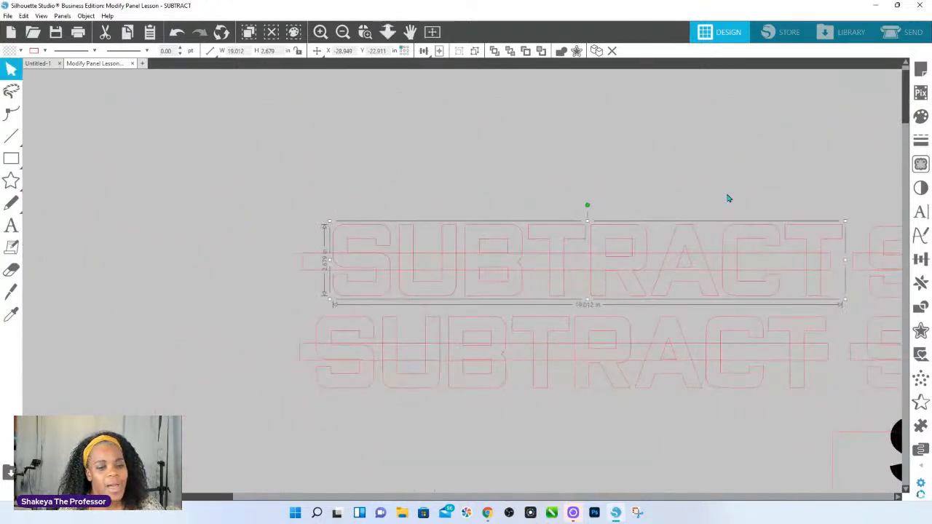
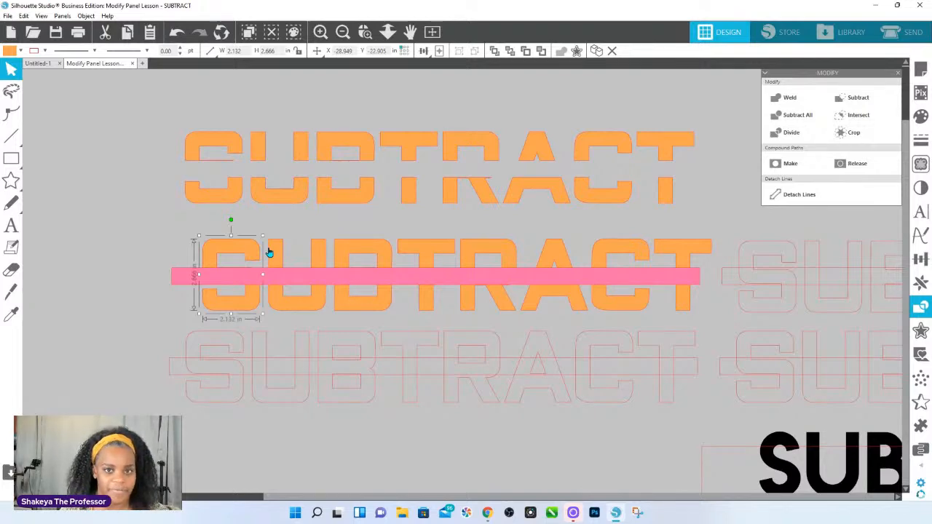
Extend the selection letter by letter to all of the second orange SUBTRACT word, leaving out the pink bar.
{"action": "left_click", "coordinate": [275, 247], "text": "shift"}
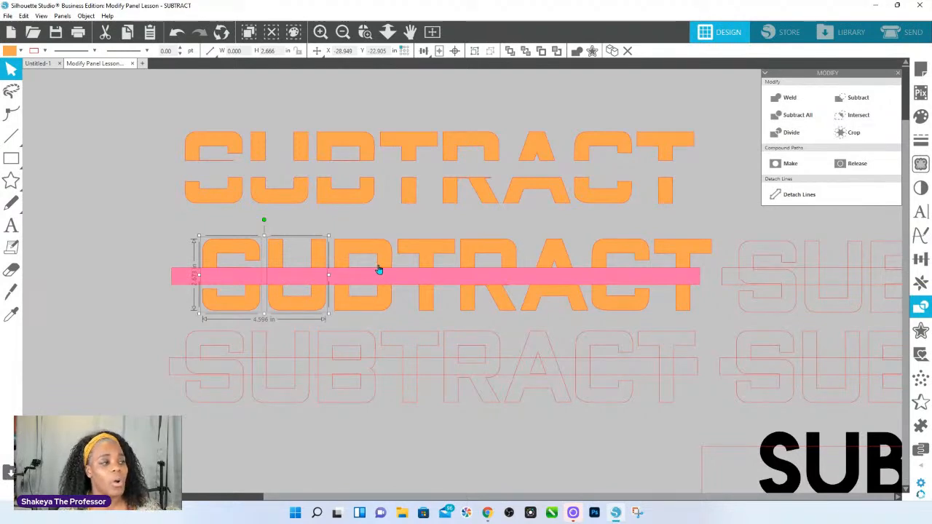
{"action": "left_click", "coordinate": [343, 249], "text": "shift"}
{"action": "left_click", "coordinate": [427, 247], "text": "shift"}
{"action": "left_click", "coordinate": [465, 247], "text": "shift"}
{"action": "left_click", "coordinate": [546, 247], "text": "shift"}
{"action": "left_click", "coordinate": [602, 249], "text": "shift"}
{"action": "left_click", "coordinate": [685, 248], "text": "shift"}
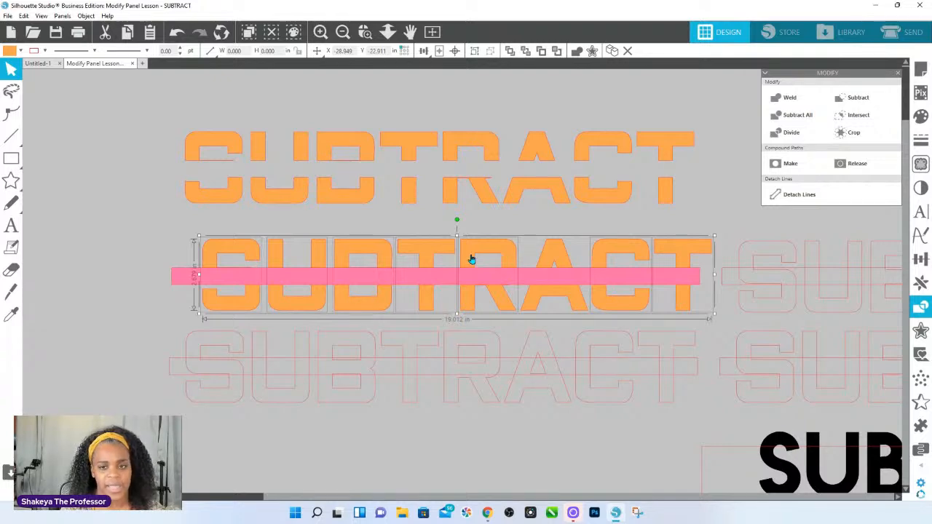
Move the selected letters down off the pink bar and back over it.
{"action": "left_click_drag", "start_coordinate": [463, 254], "coordinate": [472, 361]}
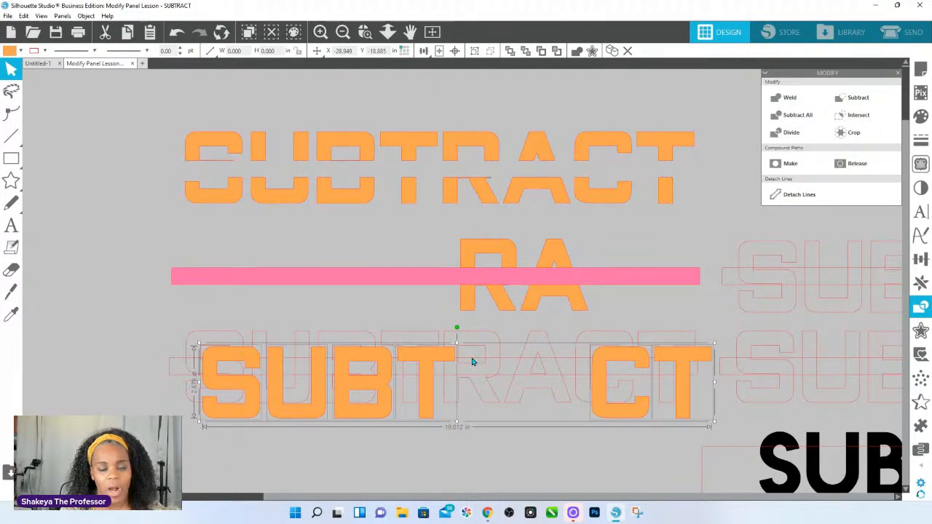
{"action": "left_click_drag", "start_coordinate": [472, 362], "coordinate": [474, 258]}
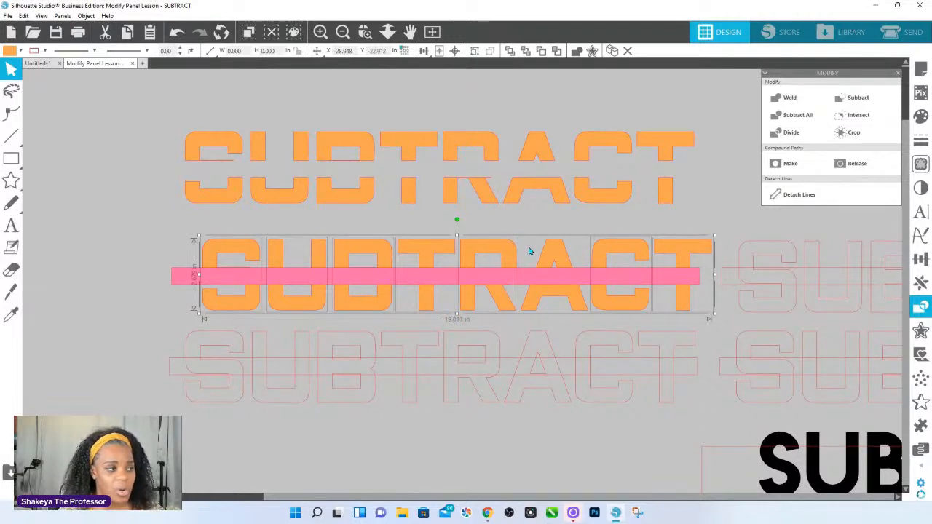
Add and remove the pink bar from the letter selection, and reposition the orange word over the bar.
{"action": "mouse_move", "coordinate": [561, 260]}
{"action": "left_mouse_down"}
{"action": "mouse_move", "coordinate": [476, 274]}
{"action": "mouse_move", "coordinate": [559, 254]}
{"action": "mouse_move", "coordinate": [473, 245]}
{"action": "mouse_move", "coordinate": [503, 284]}
{"action": "mouse_move", "coordinate": [576, 283]}
{"action": "mouse_move", "coordinate": [553, 269]}
{"action": "left_mouse_up"}
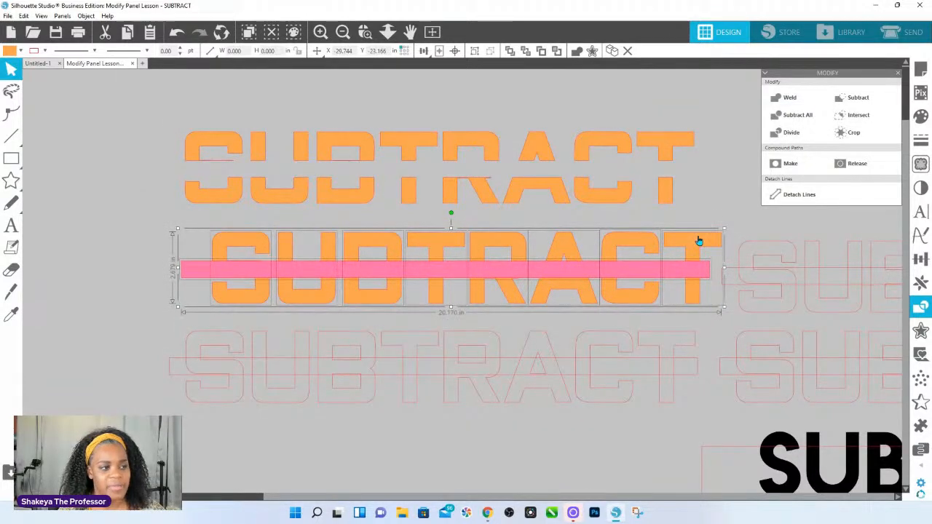
{"action": "left_click", "coordinate": [684, 270], "text": "shift"}
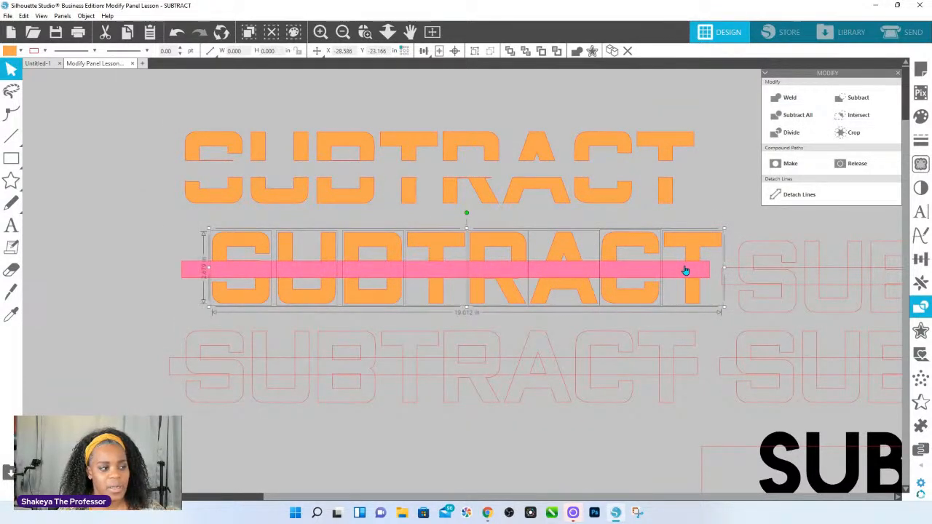
{"action": "left_click", "coordinate": [685, 270], "text": "shift"}
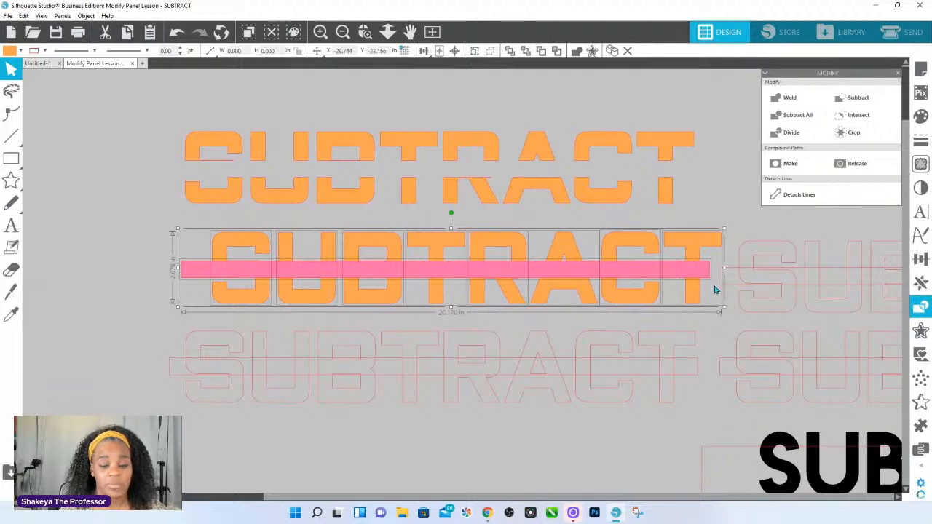
{"action": "left_click_drag", "start_coordinate": [686, 273], "coordinate": [564, 364]}
{"action": "left_click_drag", "start_coordinate": [564, 293], "coordinate": [620, 367]}
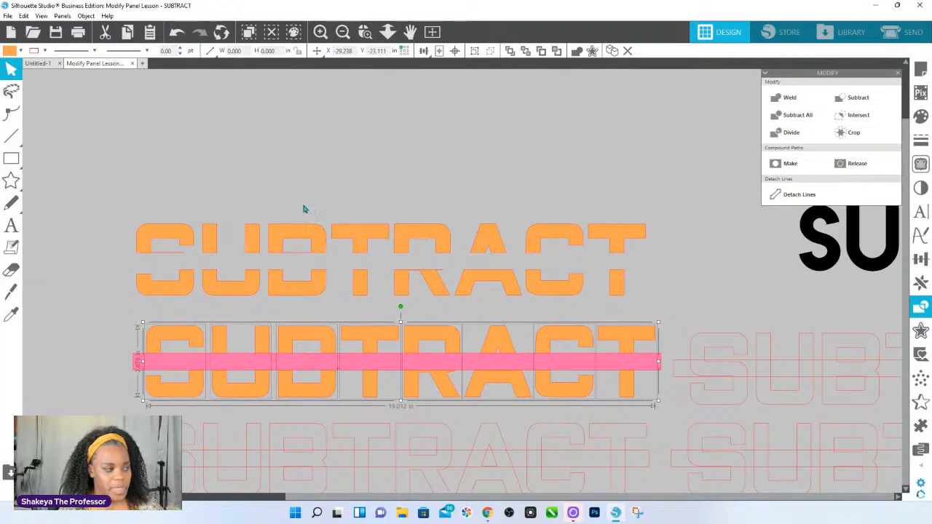
Select only the letters of the second orange word with a marquee across their upper parts, above the pink bar.
{"action": "left_click", "coordinate": [324, 175]}
{"action": "left_click_drag", "start_coordinate": [110, 325], "coordinate": [618, 343]}
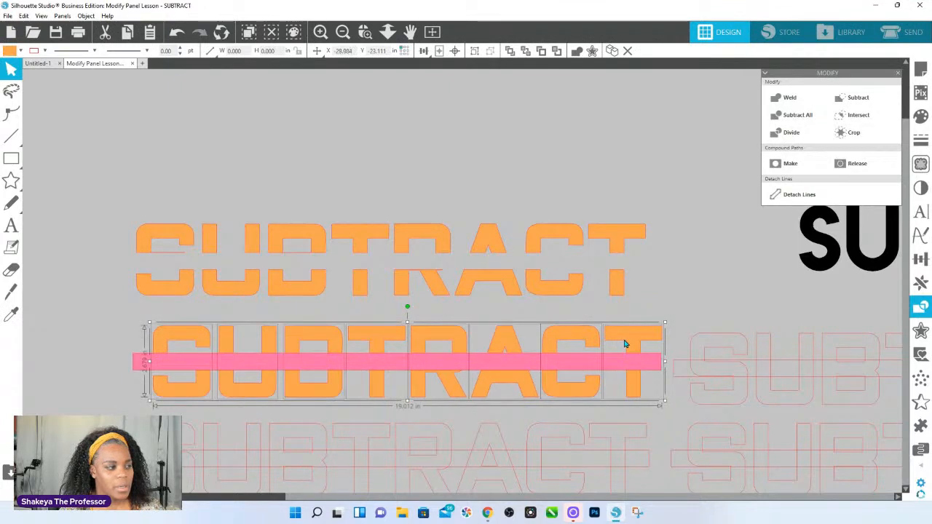
{"action": "left_click_drag", "start_coordinate": [125, 312], "coordinate": [649, 348]}
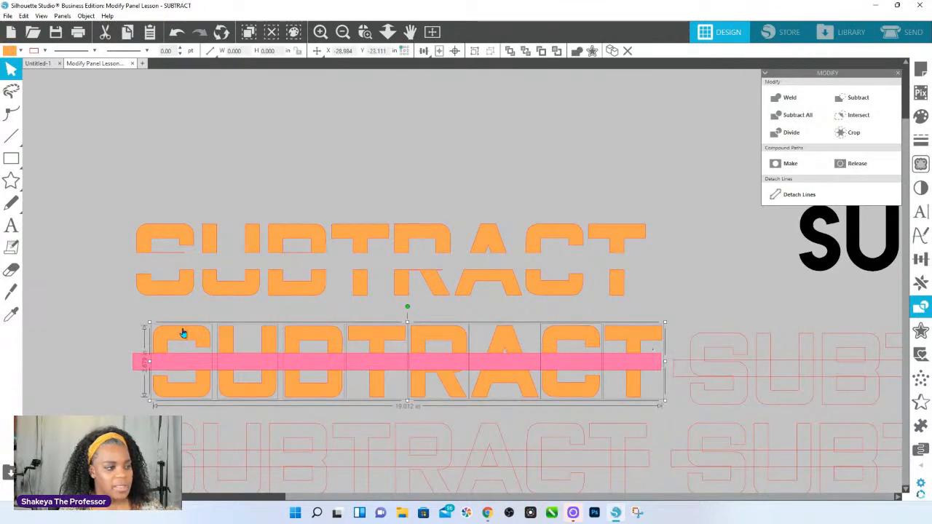
{"action": "left_click_drag", "start_coordinate": [133, 315], "coordinate": [622, 341]}
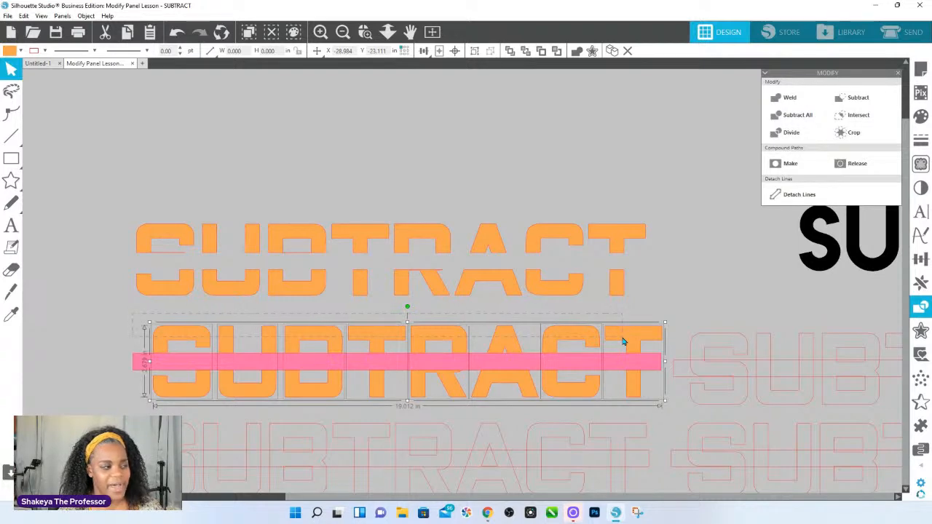
{"action": "left_click_drag", "start_coordinate": [622, 341], "coordinate": [622, 341]}
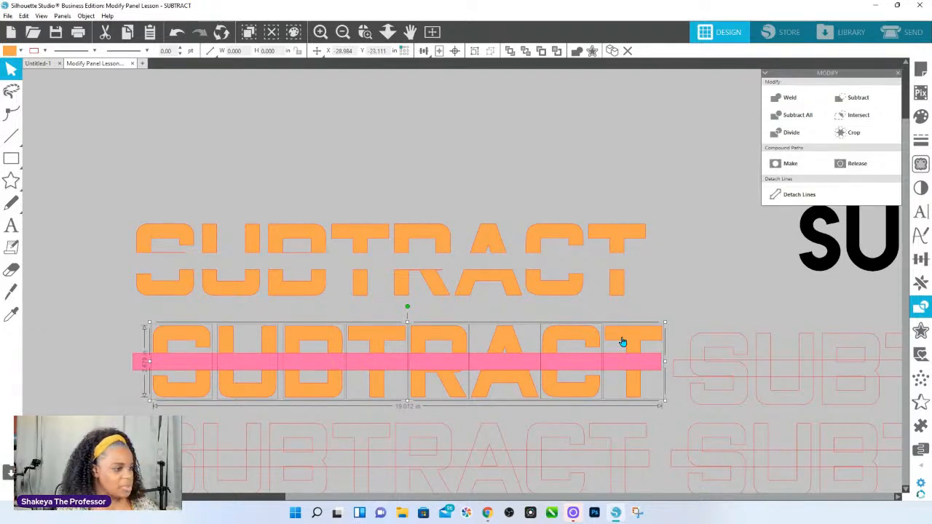
{"action": "left_click", "coordinate": [412, 109]}
{"action": "left_click_drag", "start_coordinate": [331, 232], "coordinate": [268, 295]}
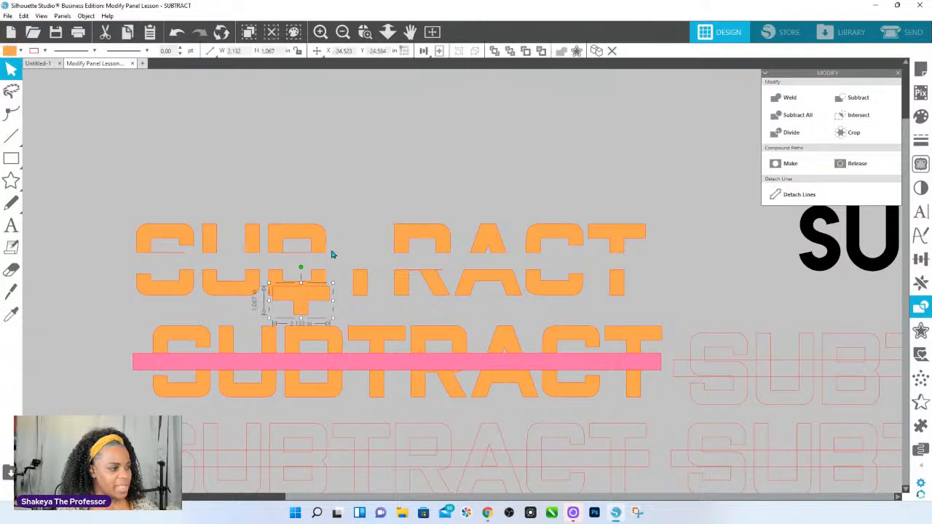
{"action": "key", "text": "ctrl+z"}
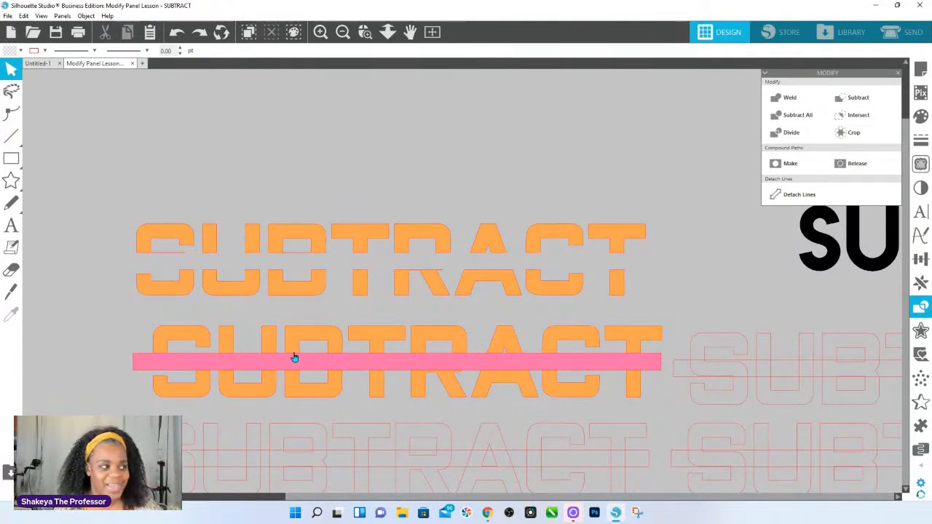
Select every piece of the cut orange SUBTRACT word, check its available object commands, and clear the selection.
{"action": "left_click_drag", "start_coordinate": [192, 190], "coordinate": [663, 298]}
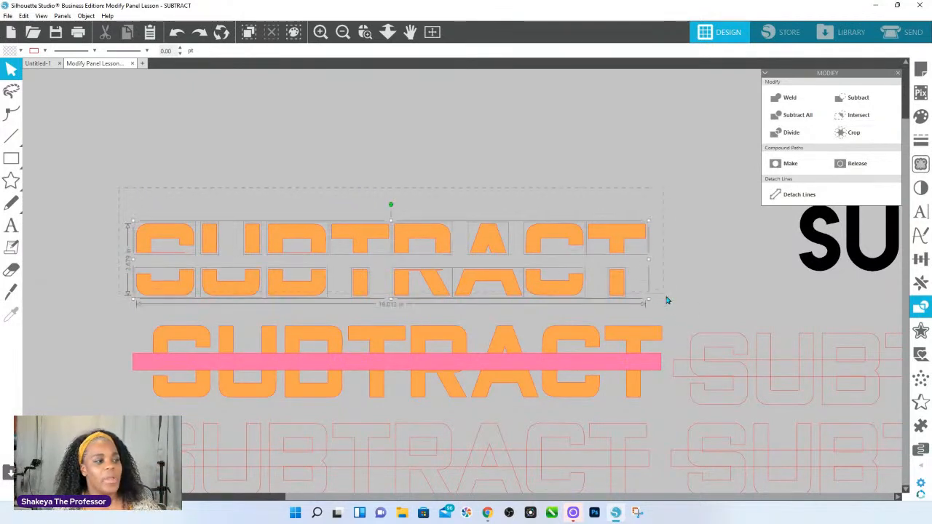
{"action": "right_click", "coordinate": [691, 297]}
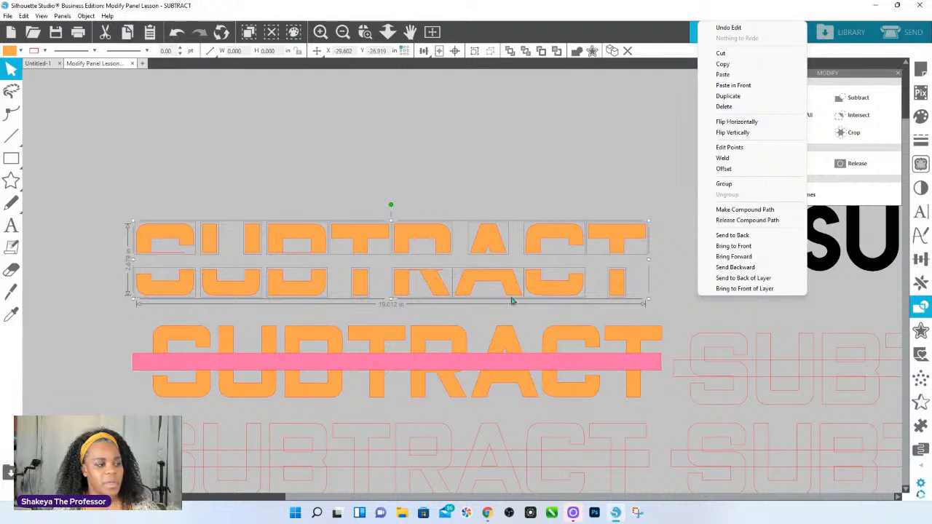
{"action": "left_click", "coordinate": [695, 313]}
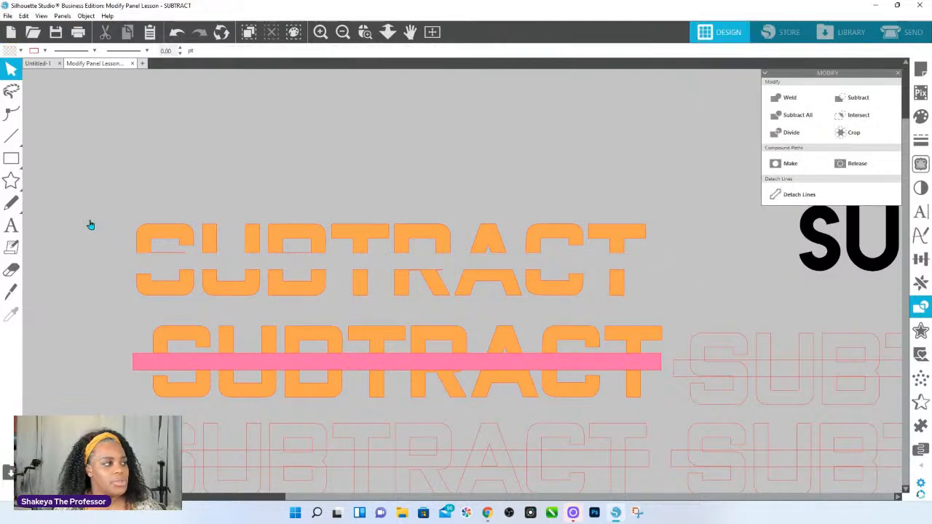
Select the outlined SUBTRACT word with its bar beside the orange one, and examine its group and compound path commands.
{"action": "left_click_drag", "start_coordinate": [682, 306], "coordinate": [778, 366]}
{"action": "right_click", "coordinate": [756, 317]}
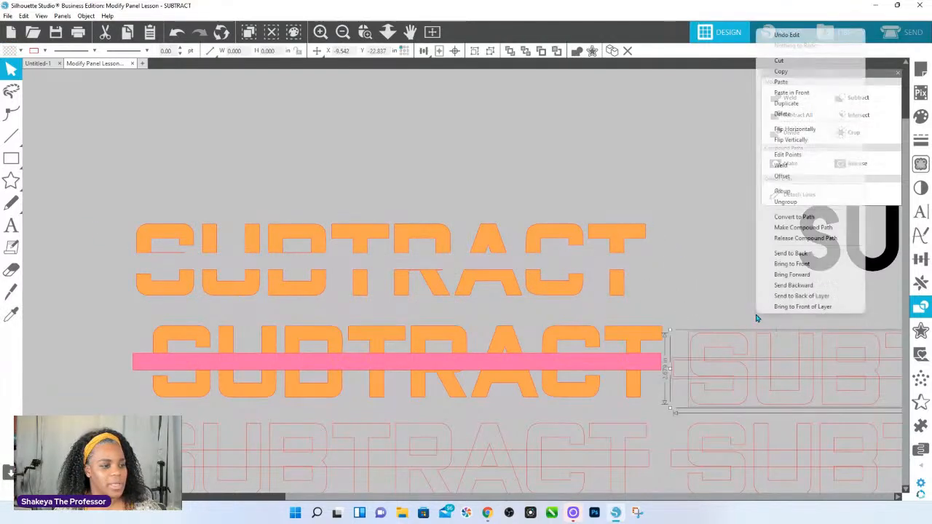
{"action": "right_click", "coordinate": [723, 325]}
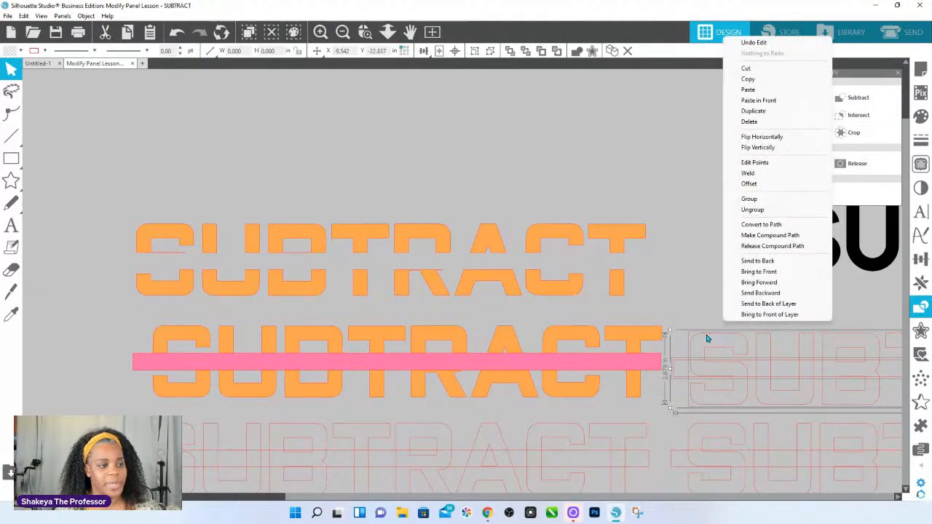
{"action": "right_click", "coordinate": [707, 336]}
{"action": "right_click", "coordinate": [702, 339]}
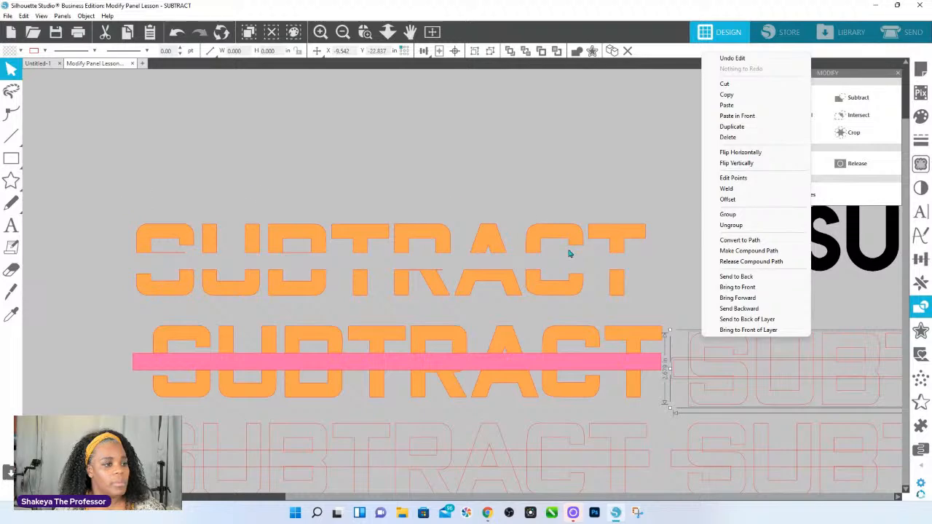
Zoom in on the cut orange word, select all its pieces, and examine the group and compound path commands.
{"action": "left_click", "coordinate": [368, 32]}
{"action": "left_click_drag", "start_coordinate": [112, 188], "coordinate": [668, 308]}
{"action": "left_click_drag", "start_coordinate": [77, 192], "coordinate": [856, 371]}
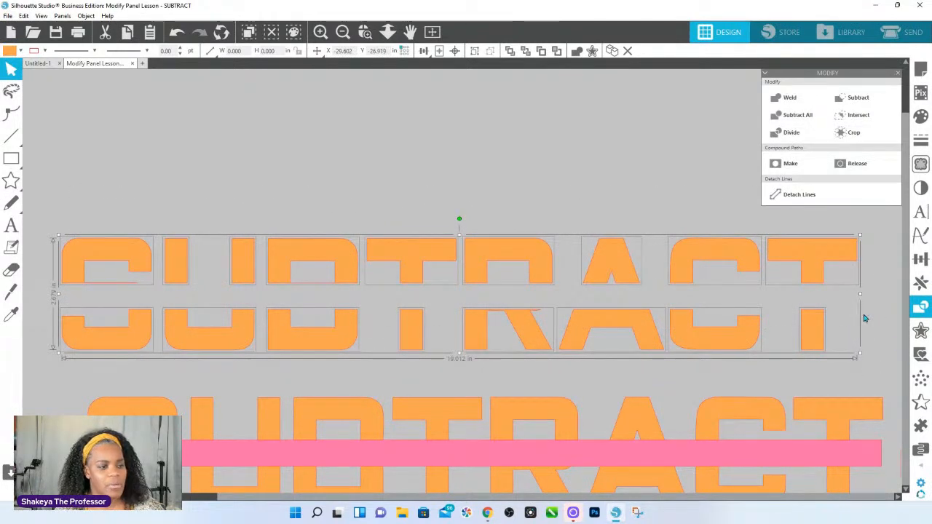
{"action": "right_click", "coordinate": [838, 324]}
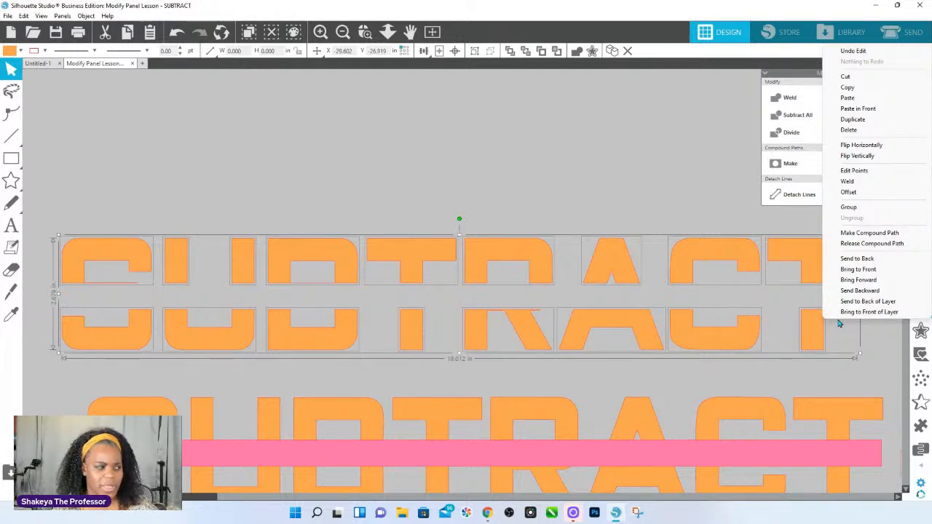
{"action": "right_click", "coordinate": [702, 256]}
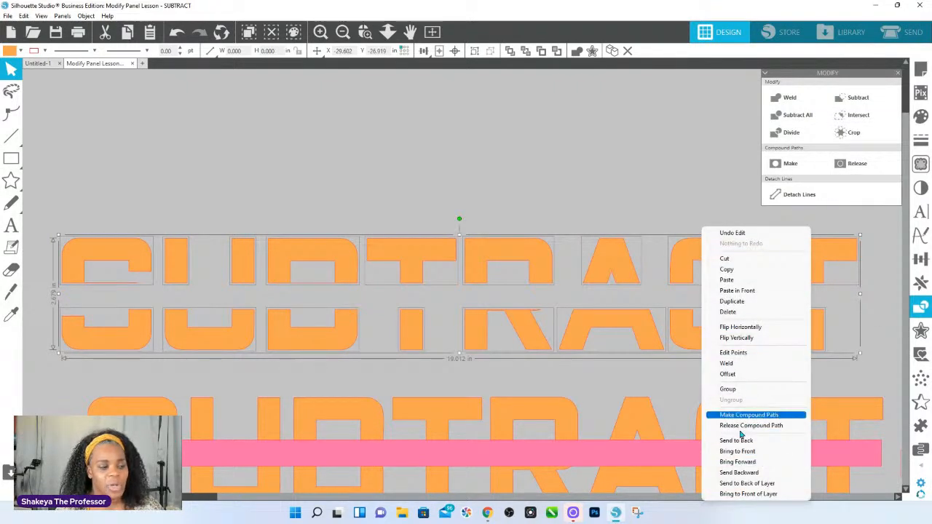
{"action": "right_click", "coordinate": [479, 189]}
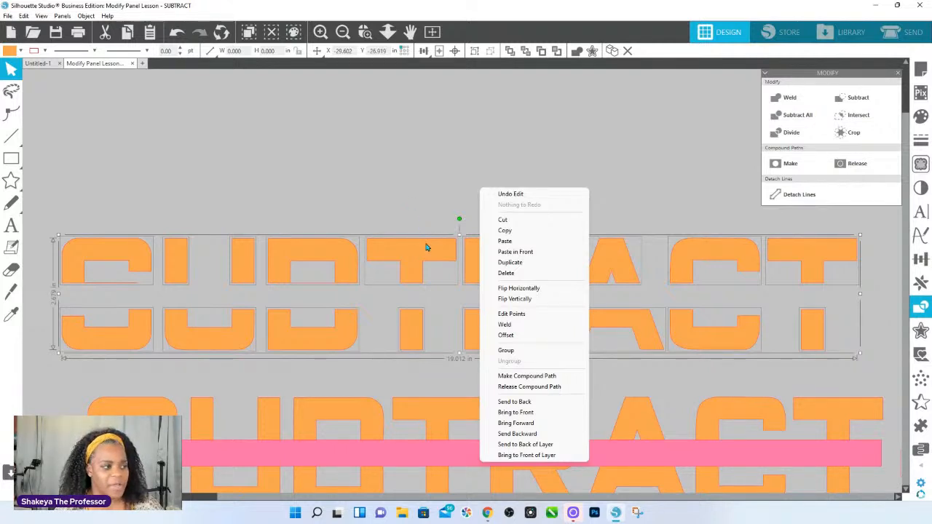
{"action": "left_click", "coordinate": [370, 197]}
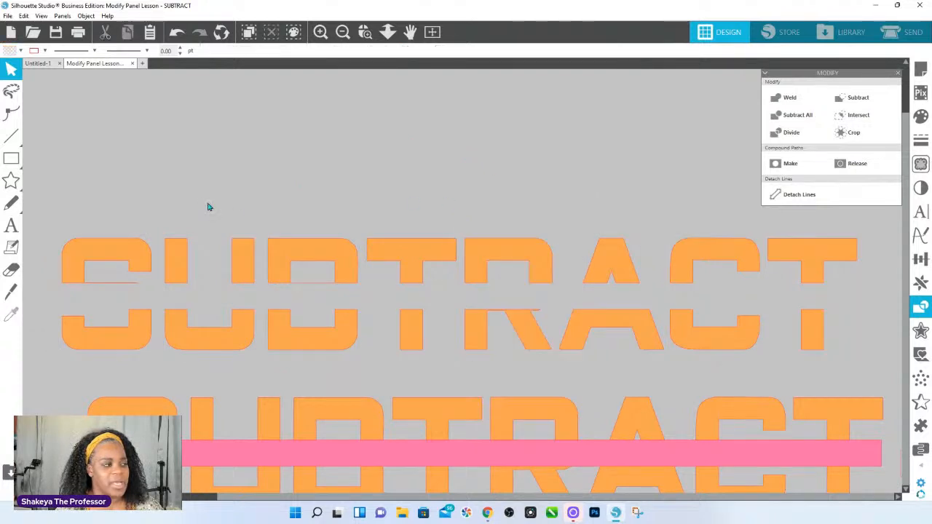
{"action": "left_click_drag", "start_coordinate": [64, 195], "coordinate": [795, 329]}
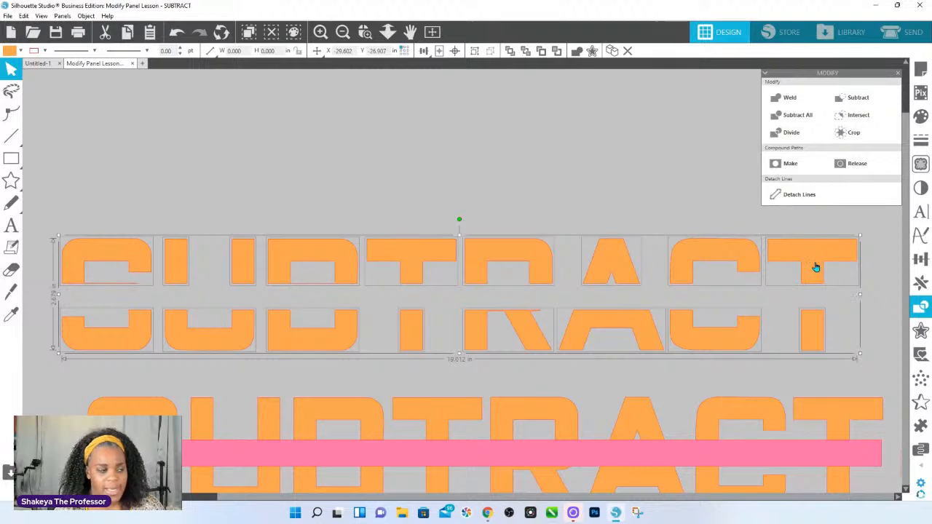
Select the second orange word together with its pink bar, and check whether grouping commands are available for them.
{"action": "scroll", "coordinate": [541, 337], "scroll_direction": "down", "scroll_amount": 2}
{"action": "left_click_drag", "start_coordinate": [71, 313], "coordinate": [896, 433]}
{"action": "right_click", "coordinate": [837, 422]}
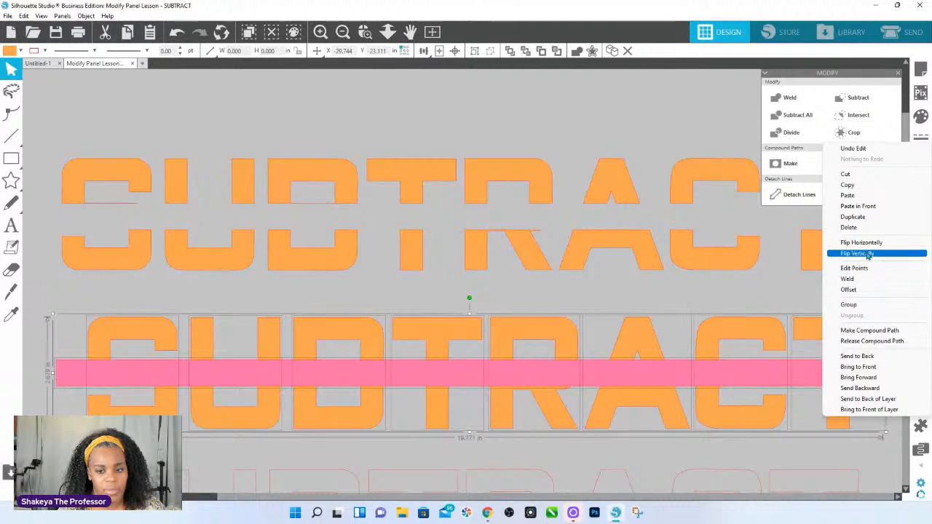
{"action": "right_click", "coordinate": [744, 377]}
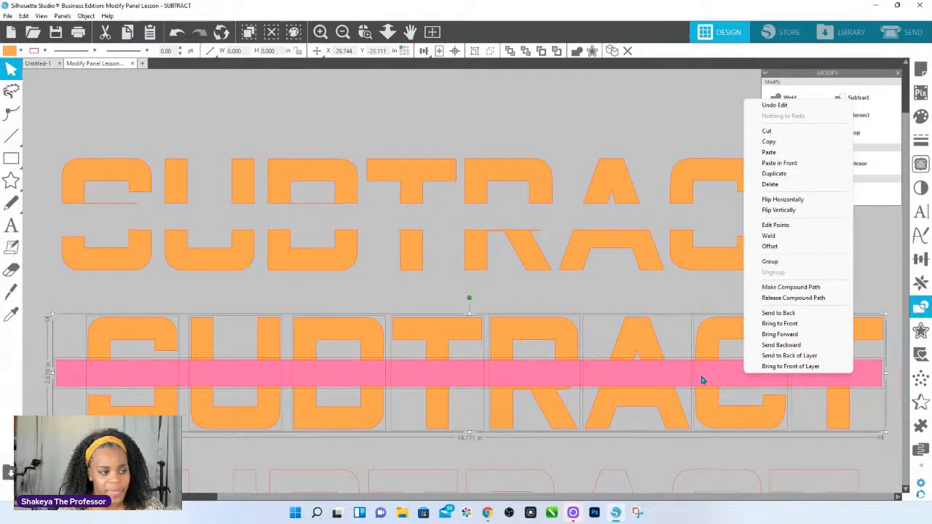
{"action": "left_click", "coordinate": [661, 306]}
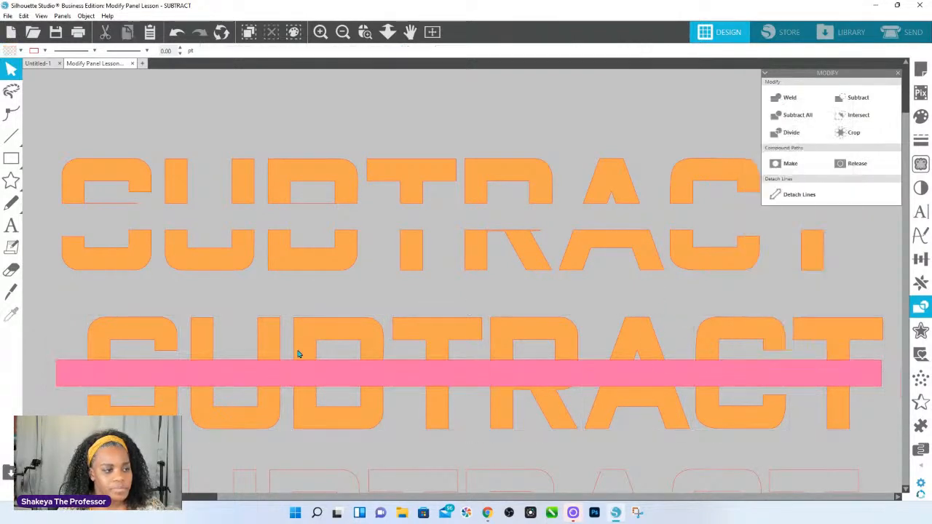
{"action": "left_click_drag", "start_coordinate": [69, 303], "coordinate": [852, 413]}
{"action": "right_click", "coordinate": [826, 417]}
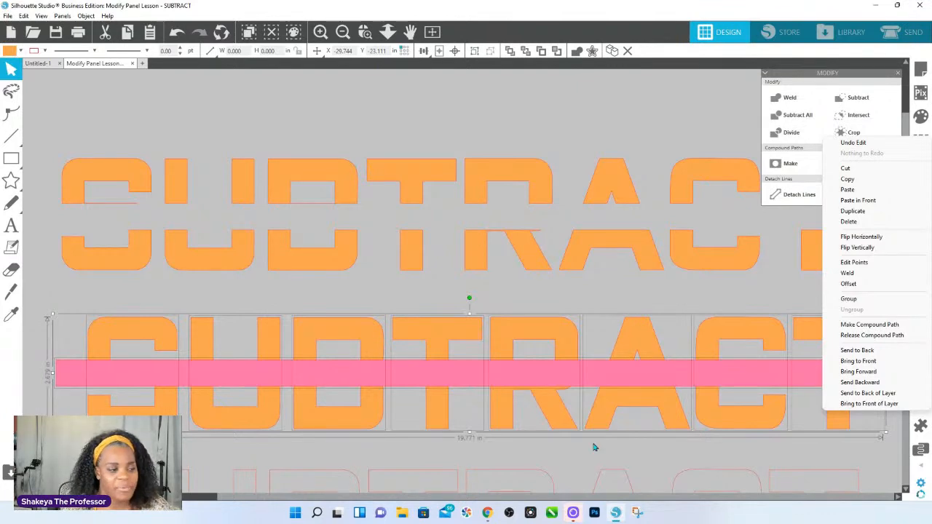
Select the outlined SUBTRACT word and bar below the orange words, zoom in, and examine their object commands.
{"action": "left_click", "coordinate": [387, 32]}
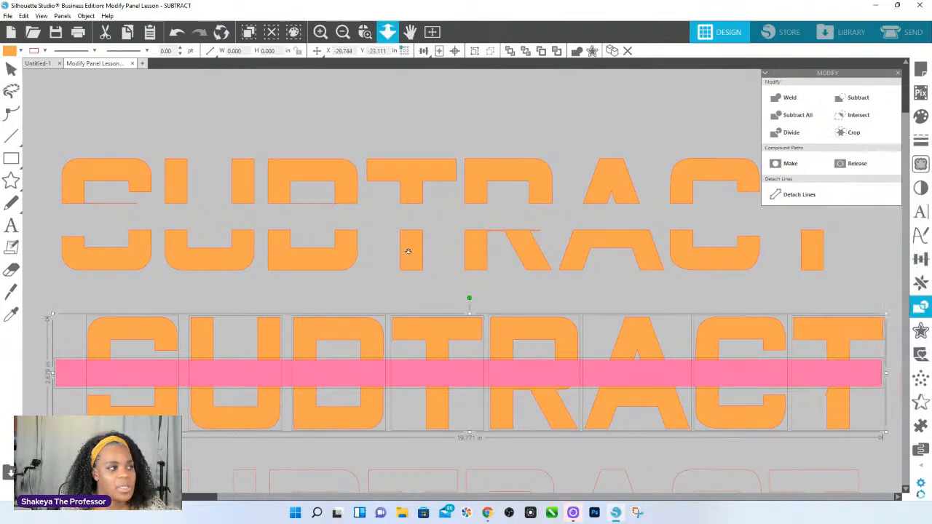
{"action": "left_click_drag", "start_coordinate": [282, 369], "coordinate": [622, 371]}
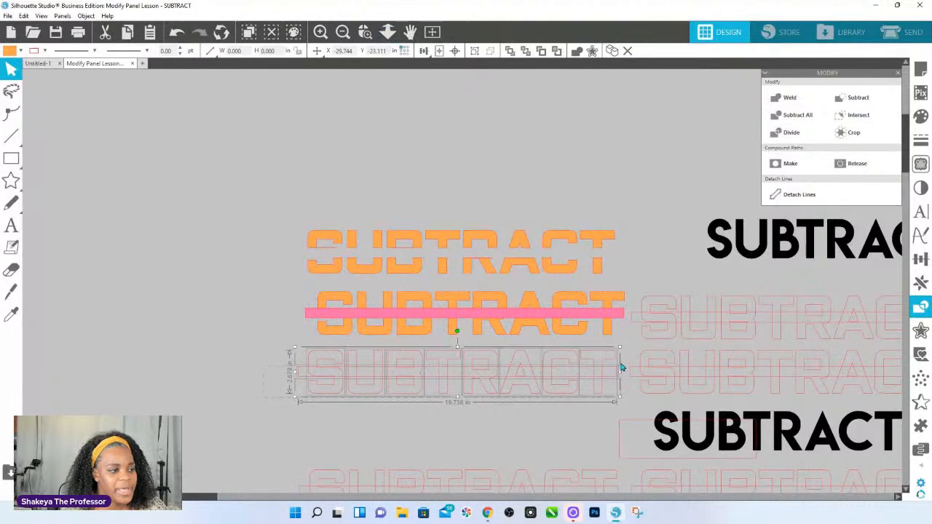
{"action": "left_click", "coordinate": [371, 30]}
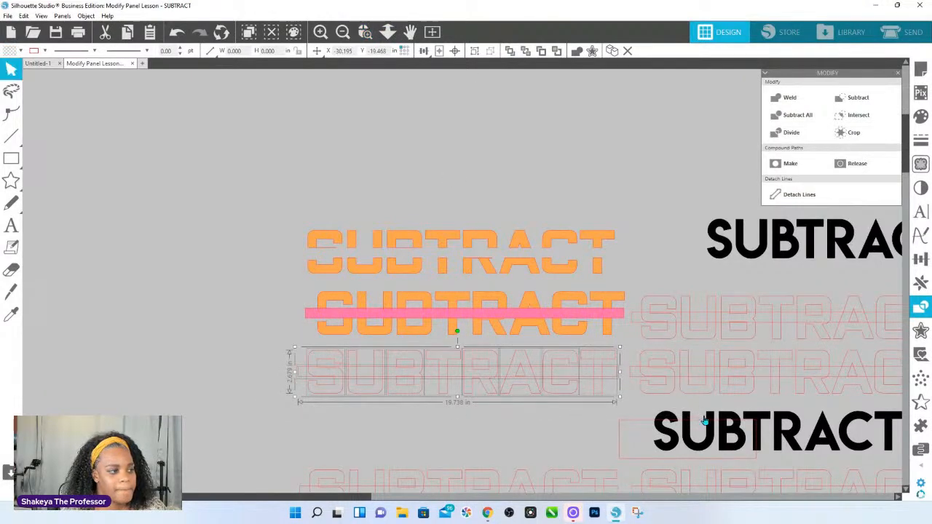
{"action": "left_click_drag", "start_coordinate": [705, 421], "coordinate": [446, 326]}
{"action": "right_click", "coordinate": [542, 185]}
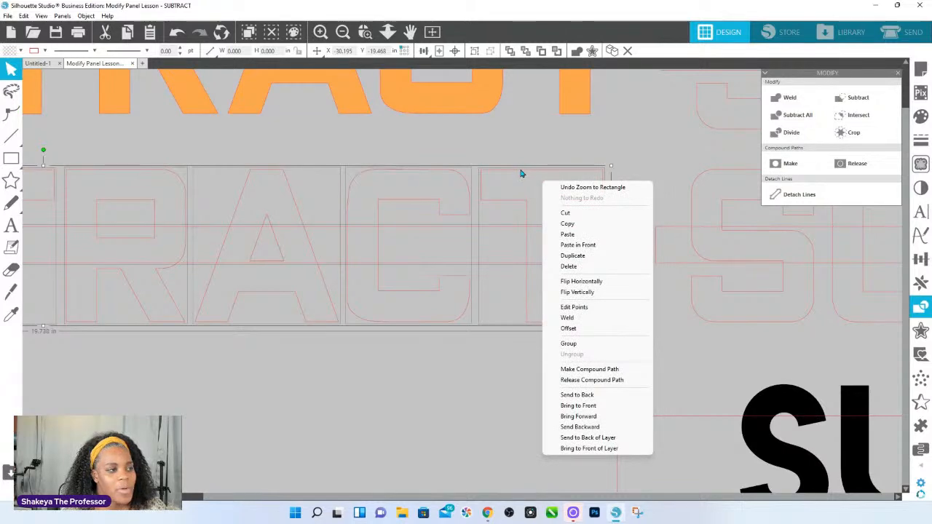
{"action": "left_click", "coordinate": [521, 174]}
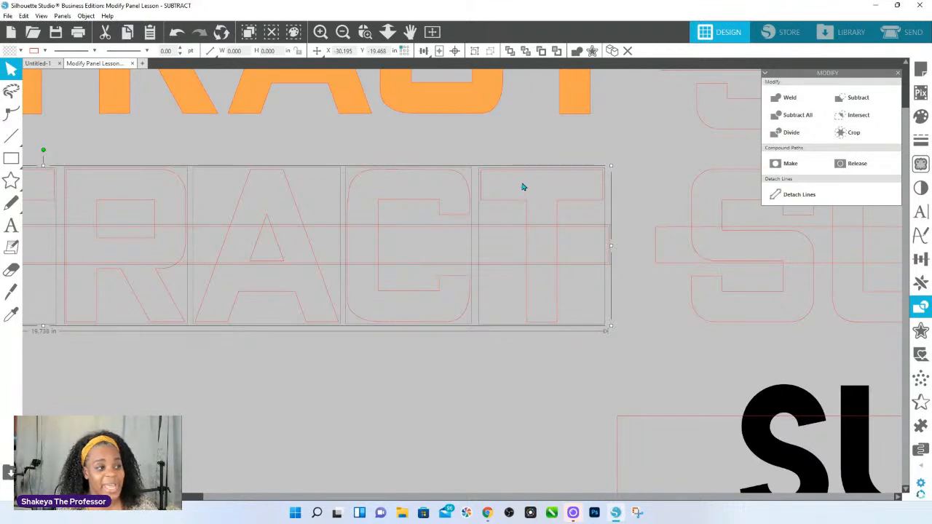
Compare the group and compound path commands for the outlined word with its bar, the black word, and the orange T.
{"action": "right_click", "coordinate": [522, 188]}
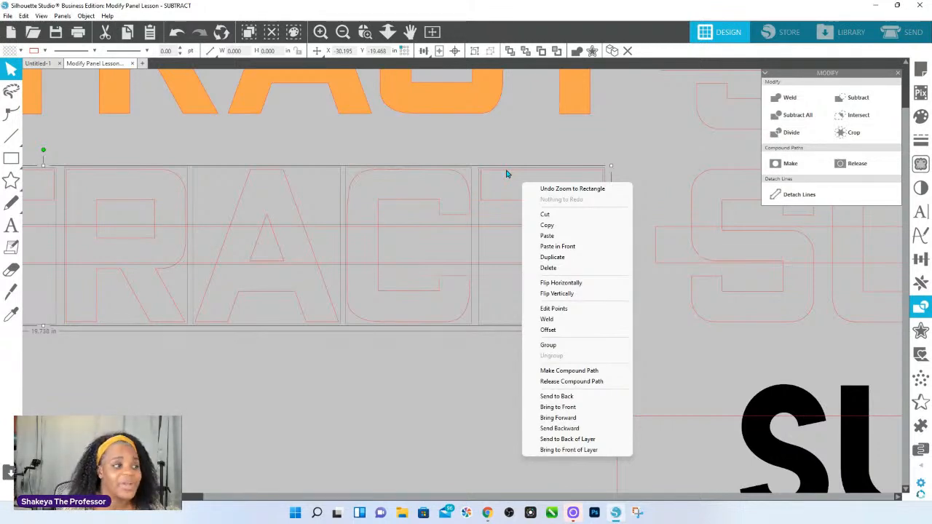
{"action": "right_click", "coordinate": [765, 398]}
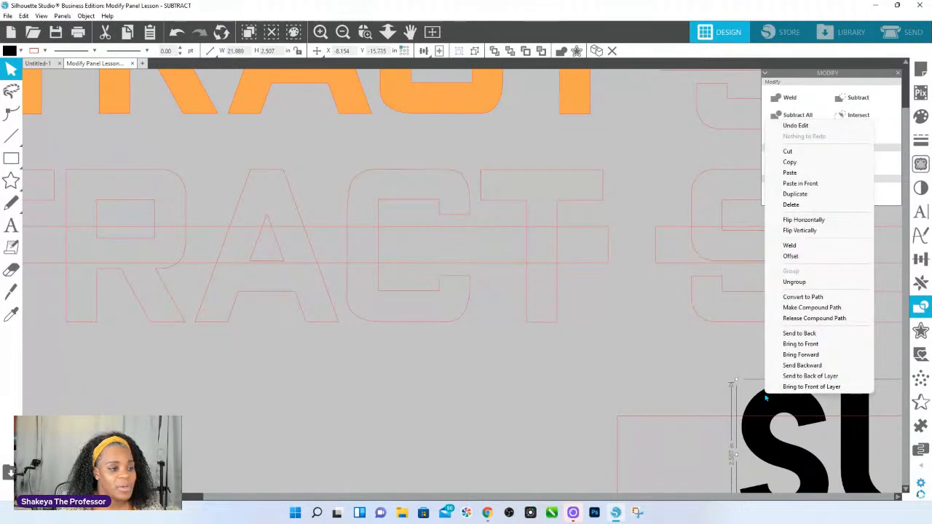
{"action": "left_click_drag", "start_coordinate": [602, 336], "coordinate": [70, 172]}
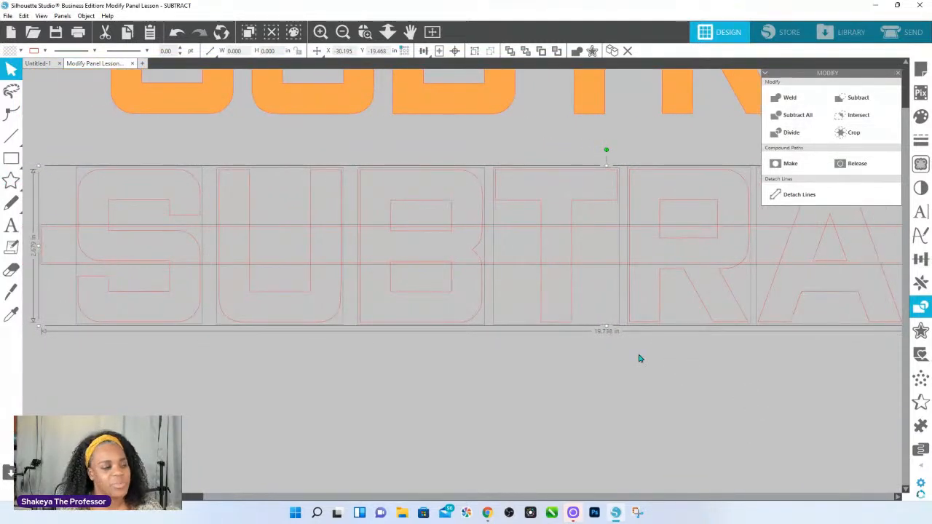
{"action": "left_click_drag", "start_coordinate": [876, 388], "coordinate": [431, 402]}
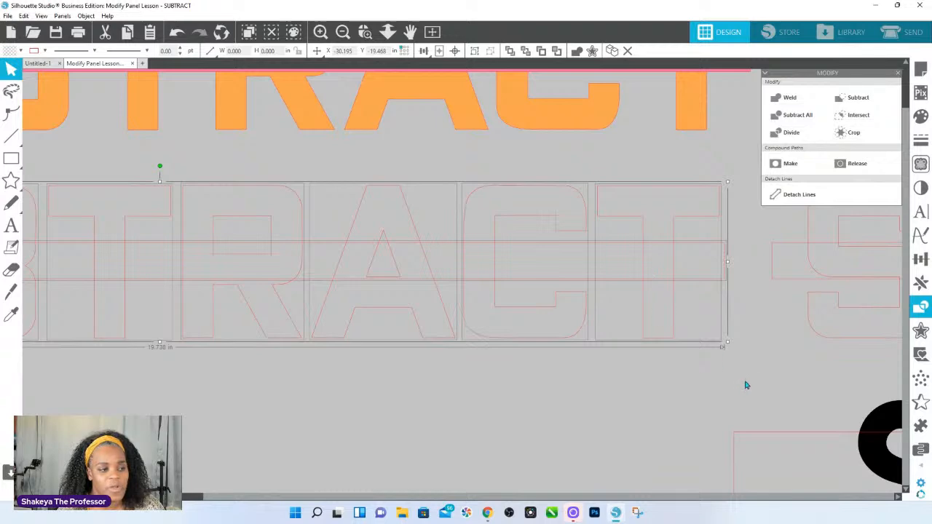
{"action": "right_click", "coordinate": [768, 384]}
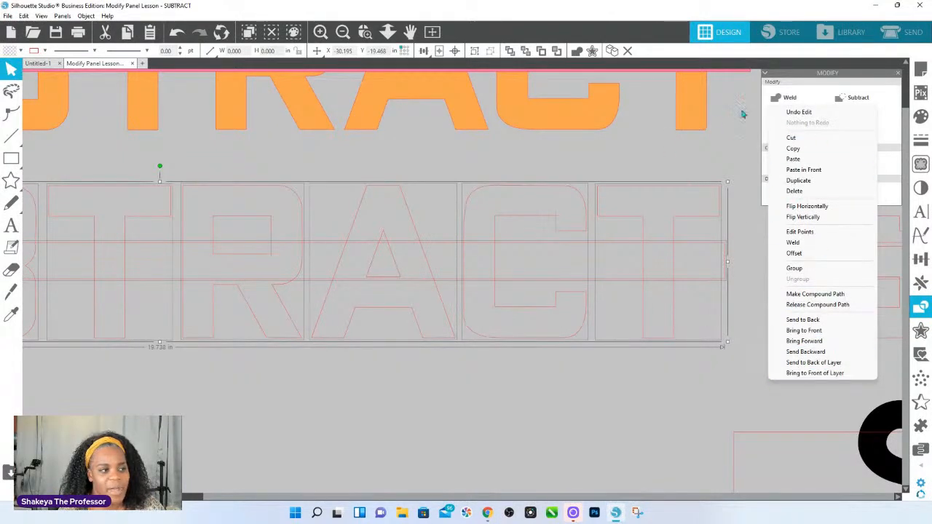
{"action": "right_click", "coordinate": [693, 129]}
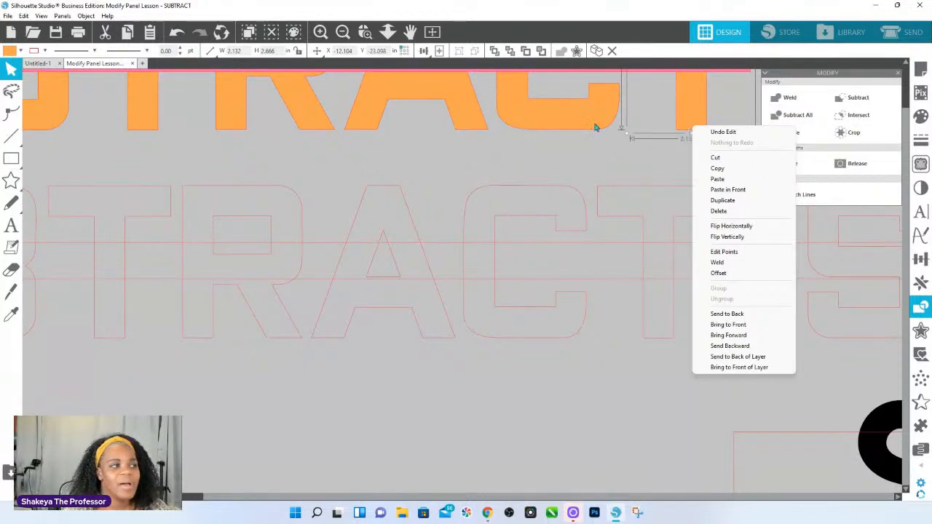
Draw a small rectangle about 0.51 by 0.31 in between the B and T of the outlined word, and fill it yellow.
{"action": "left_click", "coordinate": [387, 32]}
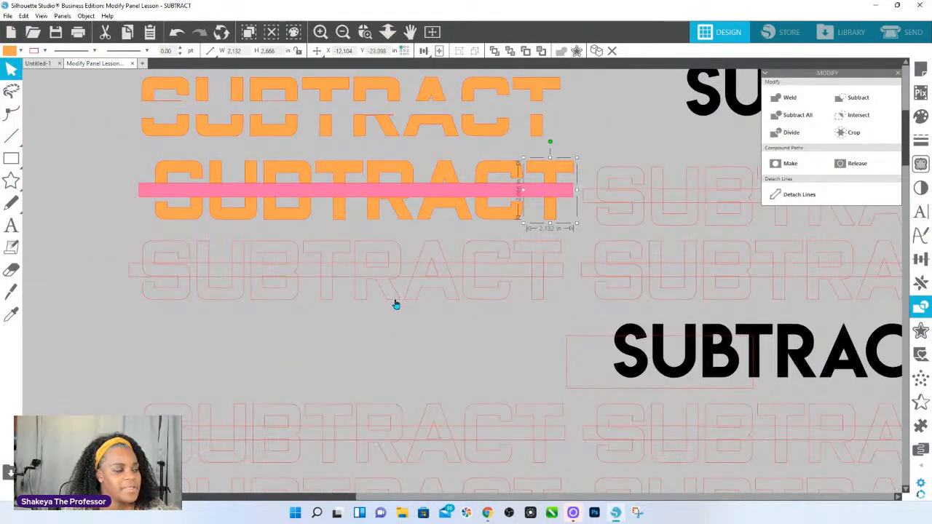
{"action": "left_click", "coordinate": [11, 158]}
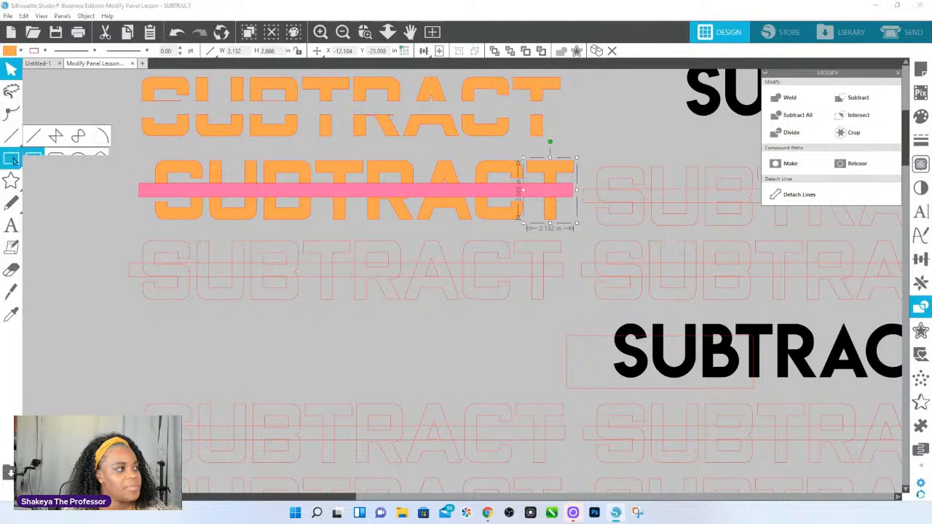
{"action": "left_click_drag", "start_coordinate": [303, 285], "coordinate": [319, 297]}
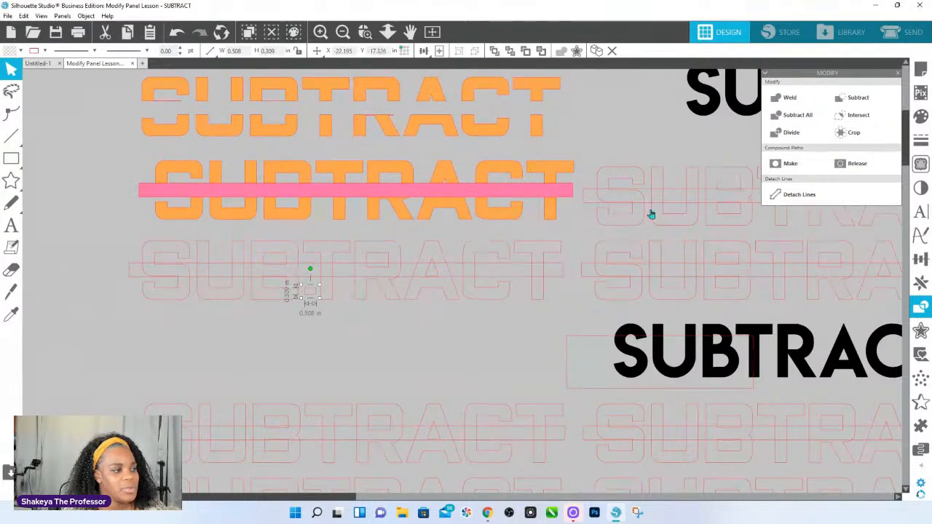
{"action": "left_click", "coordinate": [921, 116]}
{"action": "left_click", "coordinate": [856, 167]}
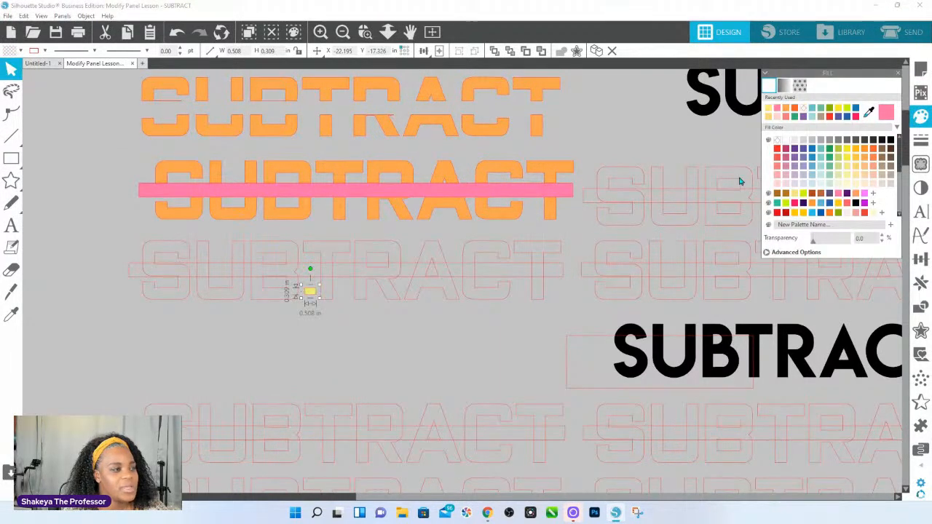
Fill the outlined SUBTRACT word, its bar and the small rectangle with lime green.
{"action": "left_click_drag", "start_coordinate": [152, 240], "coordinate": [573, 279]}
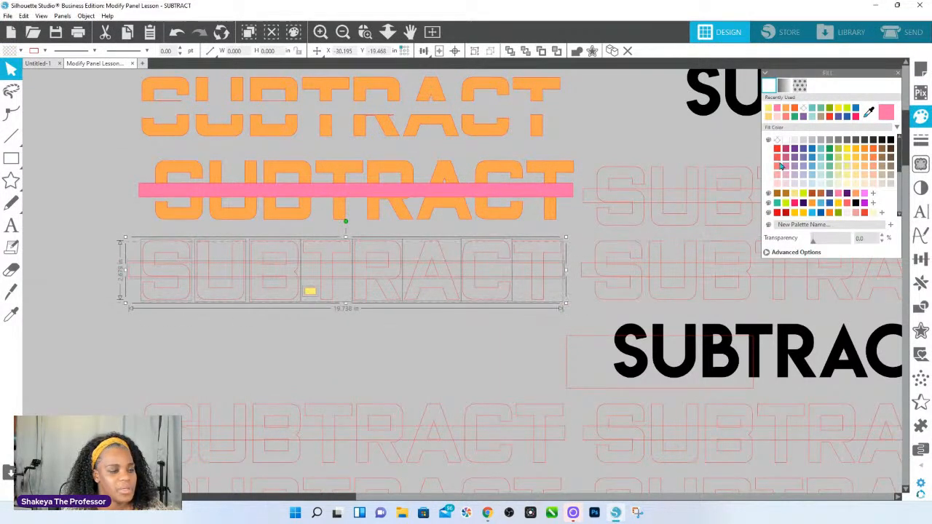
{"action": "left_click", "coordinate": [833, 151]}
{"action": "left_click", "coordinate": [334, 329]}
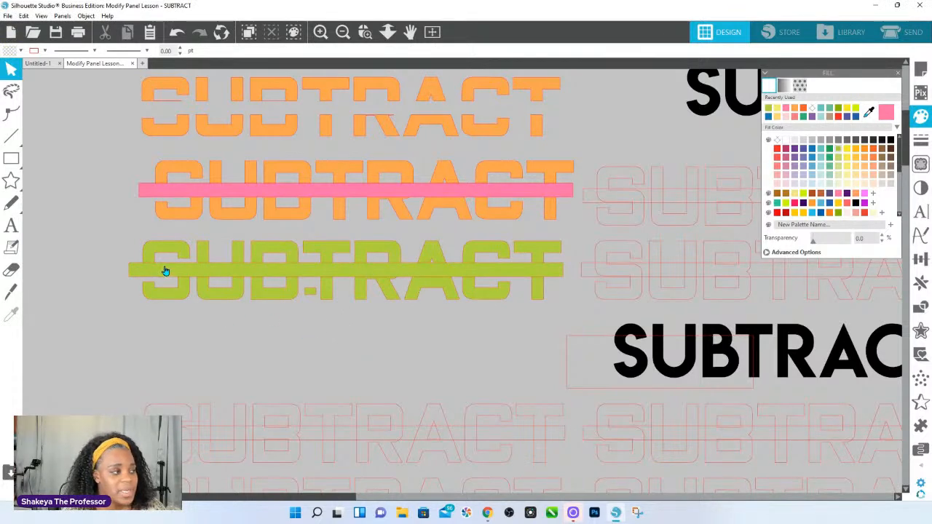
Select the green word with its bar, and compare the group and compound path commands with those for the small rectangle alone.
{"action": "left_click_drag", "start_coordinate": [88, 236], "coordinate": [357, 310]}
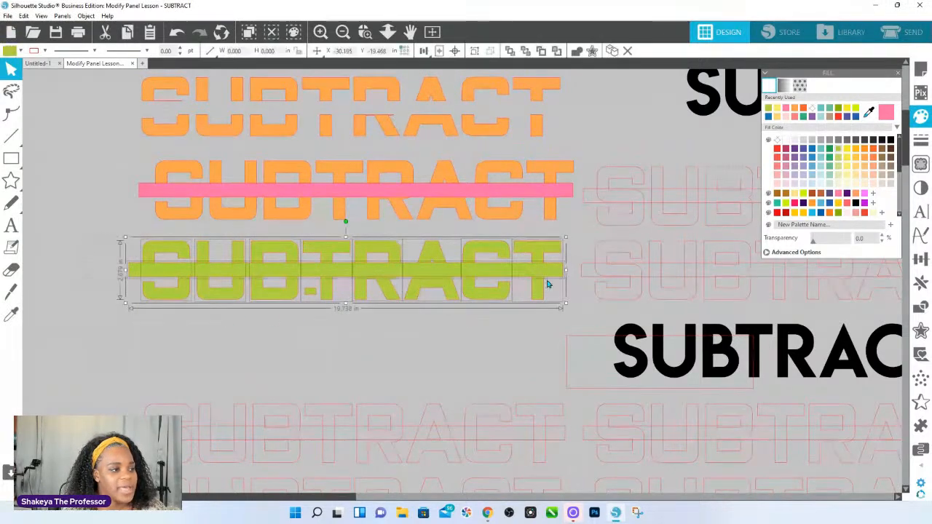
{"action": "right_click", "coordinate": [255, 326]}
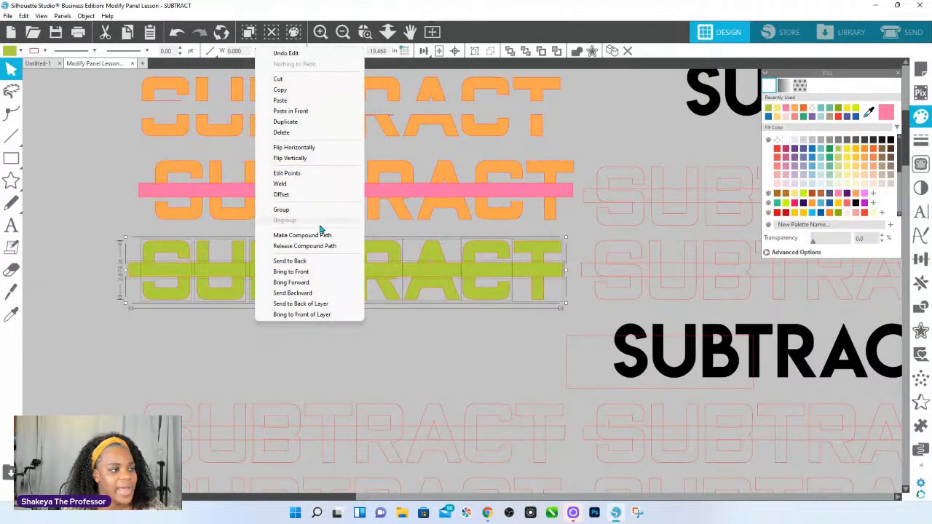
{"action": "right_click", "coordinate": [387, 272]}
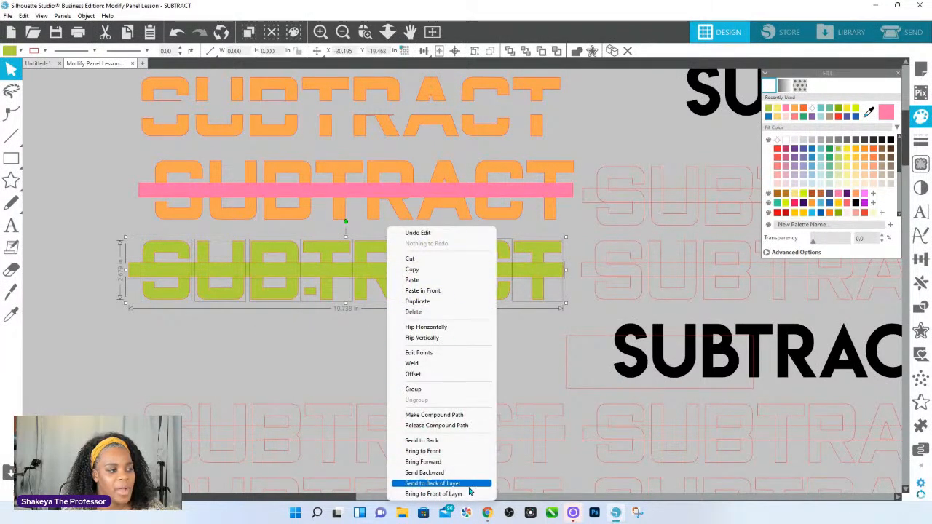
{"action": "right_click", "coordinate": [313, 293]}
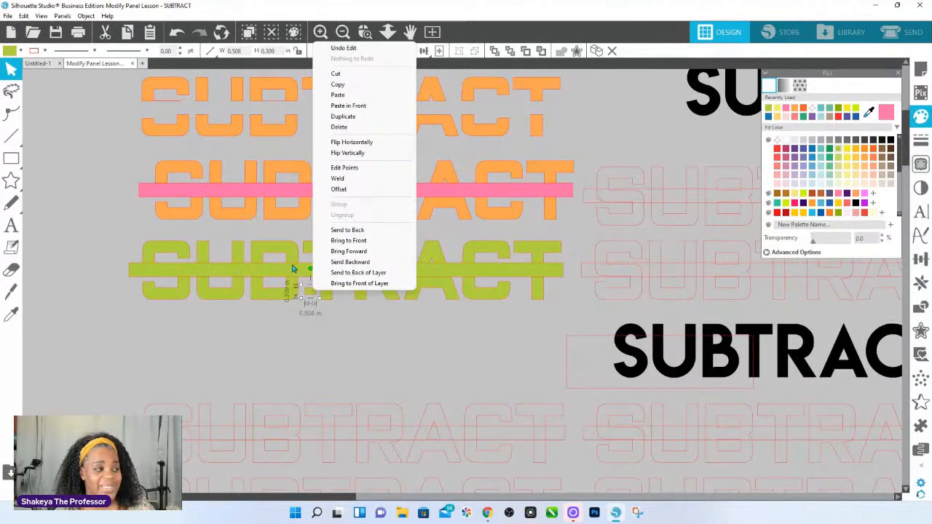
Release the compound path of the green letter B.
{"action": "left_click", "coordinate": [251, 258]}
{"action": "right_click", "coordinate": [257, 254]}
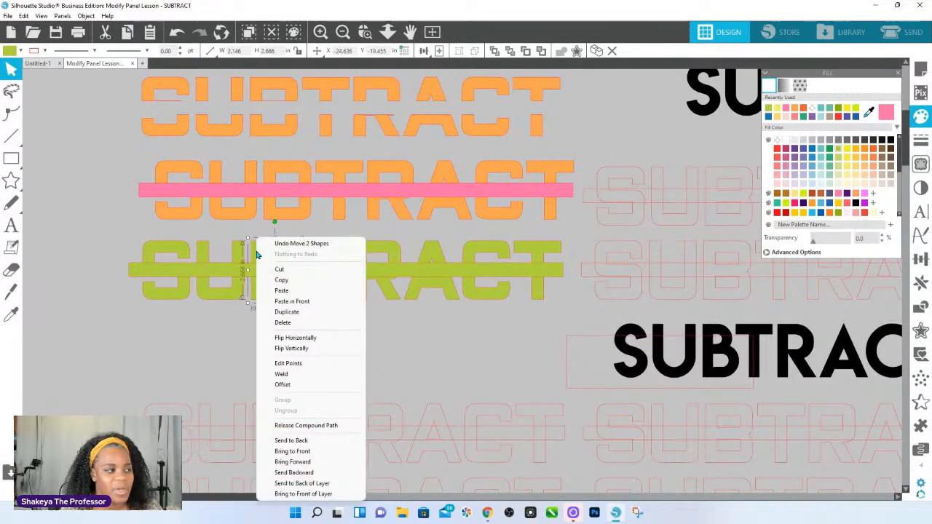
{"action": "left_click", "coordinate": [305, 425]}
{"action": "left_click", "coordinate": [295, 352]}
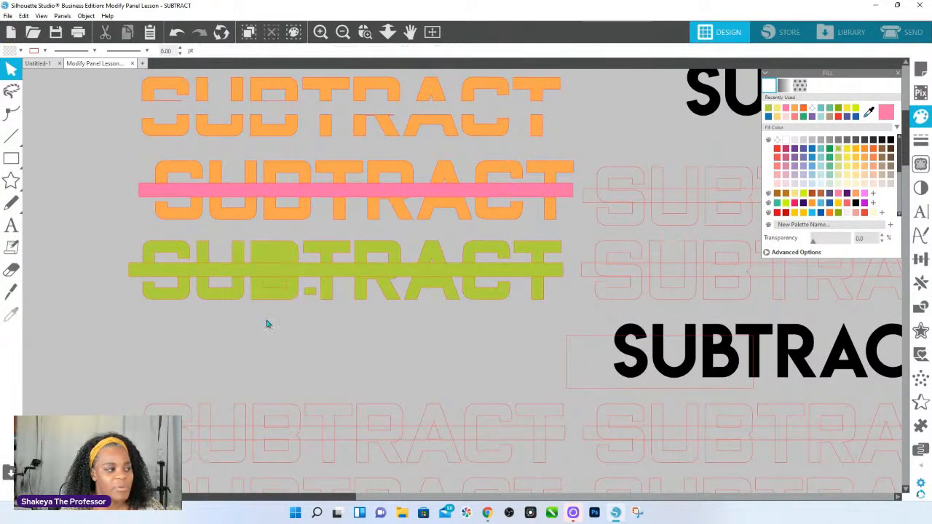
Select the released pieces of the green B, and check the object commands for its lower inner shape.
{"action": "left_click", "coordinate": [266, 246]}
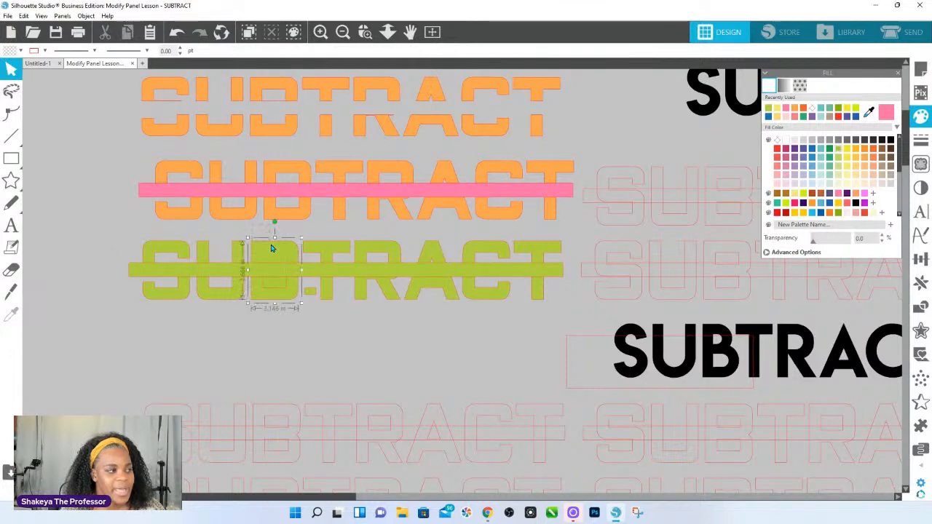
{"action": "right_click", "coordinate": [269, 283]}
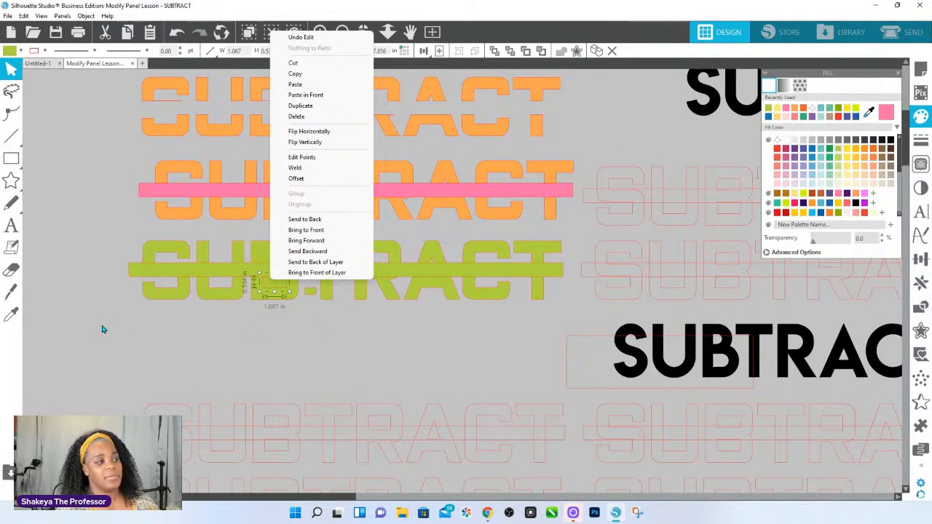
{"action": "left_click", "coordinate": [124, 335]}
Zoom in on the green word and test which letters, bar and loose pieces different selection boxes include.
{"action": "left_click", "coordinate": [556, 248]}
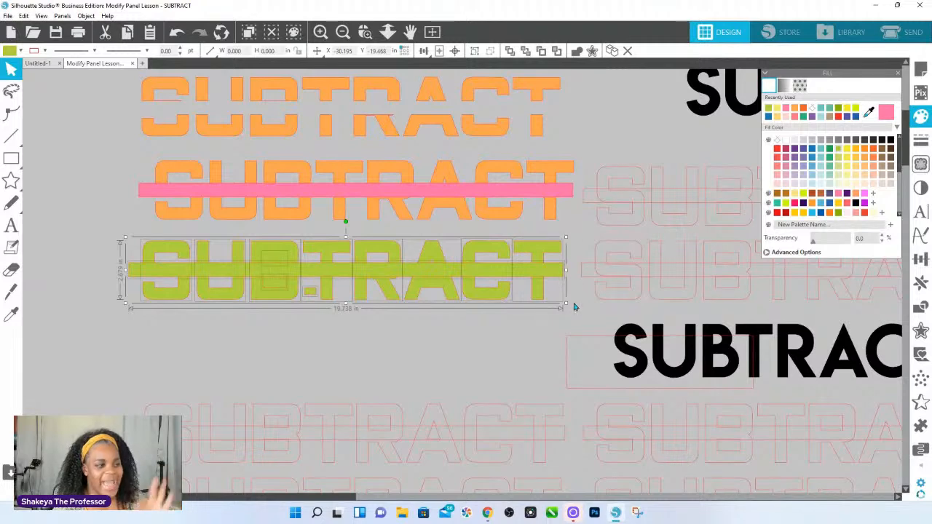
{"action": "left_click", "coordinate": [364, 31]}
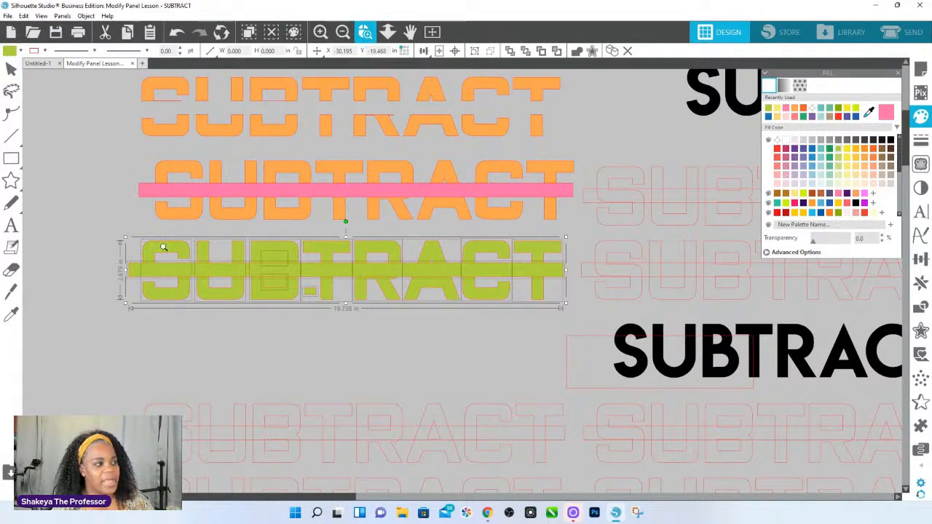
{"action": "left_click_drag", "start_coordinate": [280, 245], "coordinate": [625, 286]}
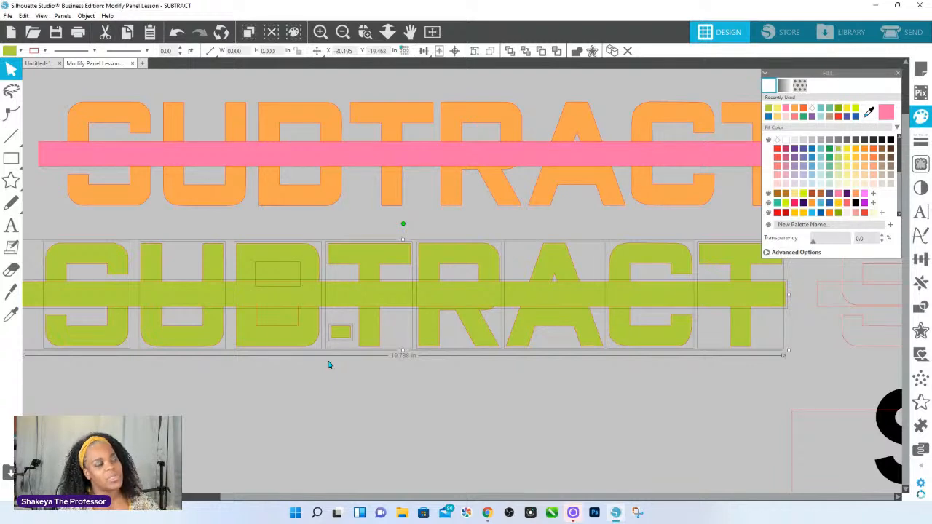
{"action": "left_click_drag", "start_coordinate": [33, 228], "coordinate": [799, 377]}
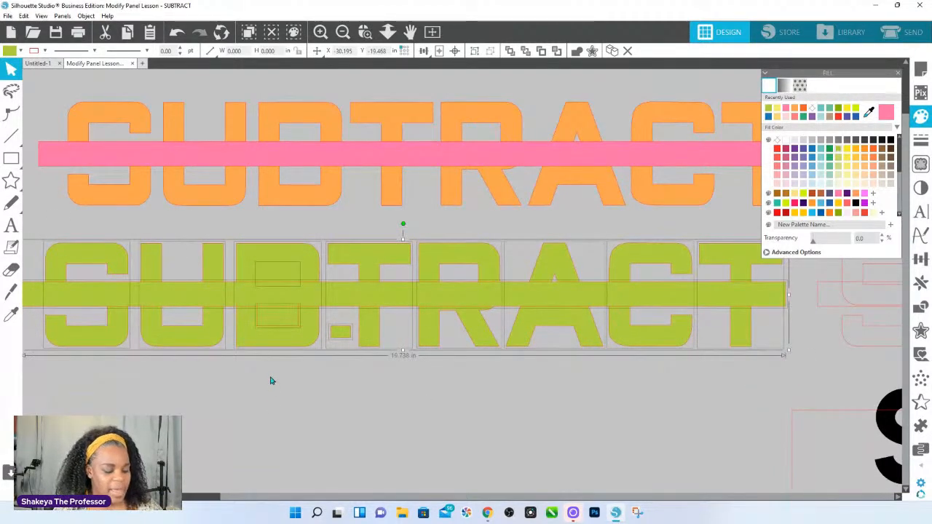
{"action": "left_click_drag", "start_coordinate": [53, 221], "coordinate": [728, 274]}
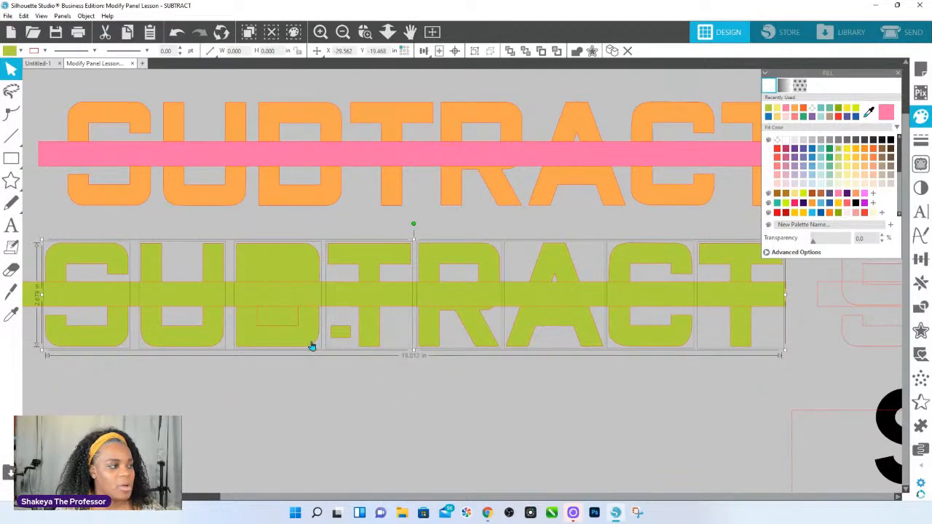
{"action": "left_click", "coordinate": [260, 304], "text": "shift"}
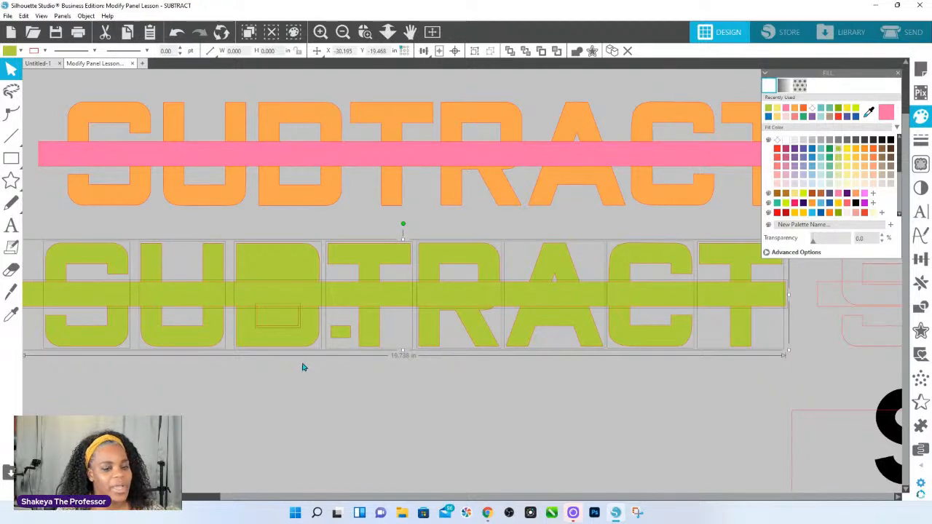
Check the group and compound path commands for the B's lower inner shape and for the pink bar.
{"action": "right_click", "coordinate": [278, 326]}
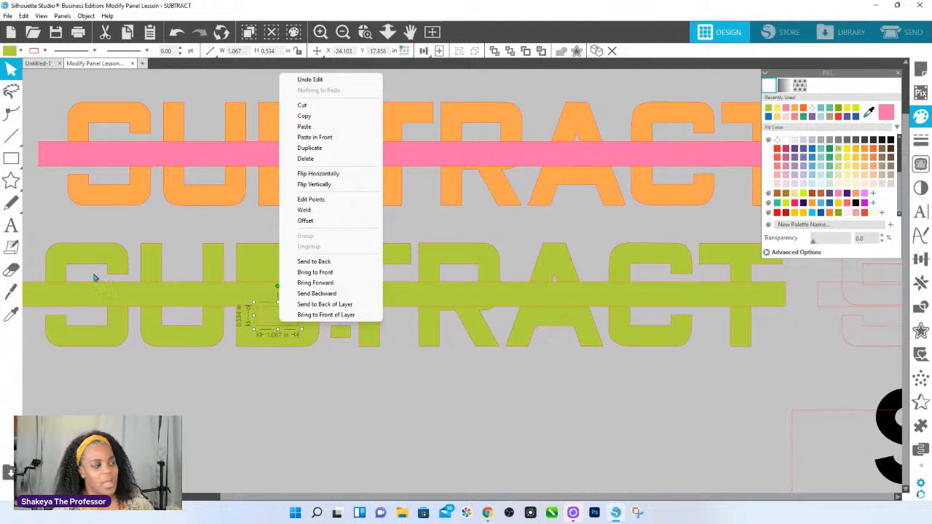
{"action": "left_click", "coordinate": [56, 227]}
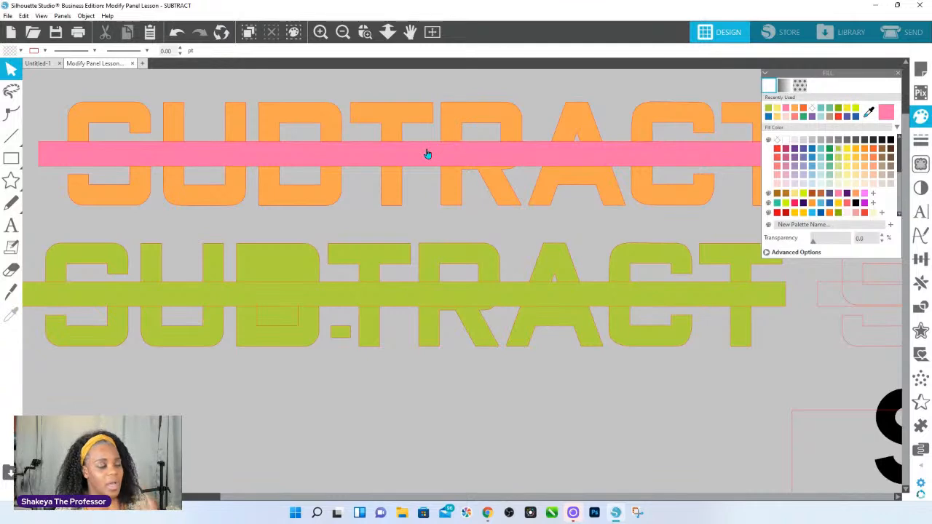
{"action": "right_click", "coordinate": [379, 156]}
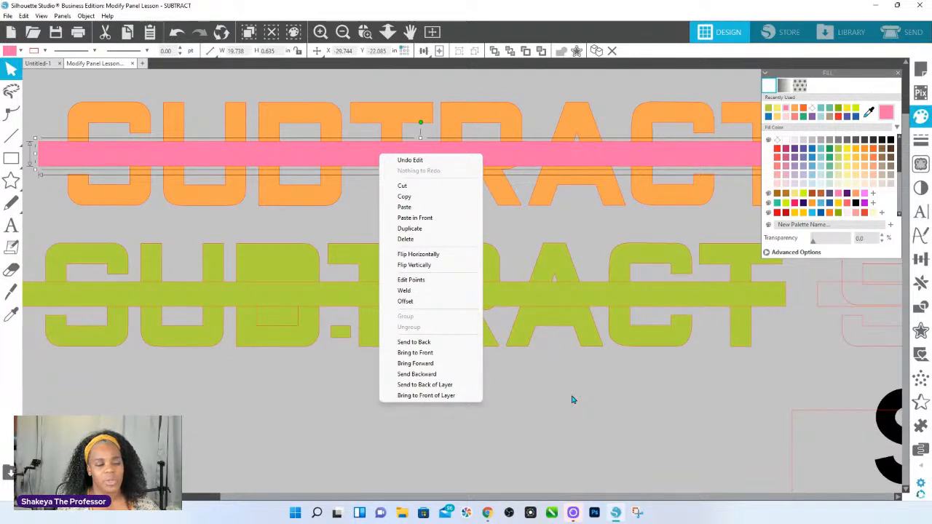
Select the green A on its own, and test partial selection boxes across the letters RACT and the green bar.
{"action": "left_click", "coordinate": [586, 345]}
{"action": "left_click", "coordinate": [587, 345]}
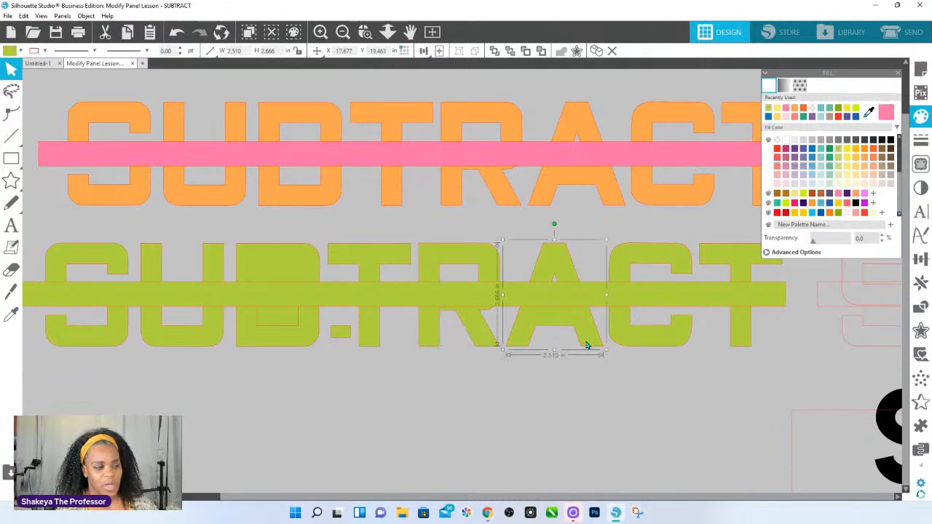
{"action": "left_click", "coordinate": [866, 348]}
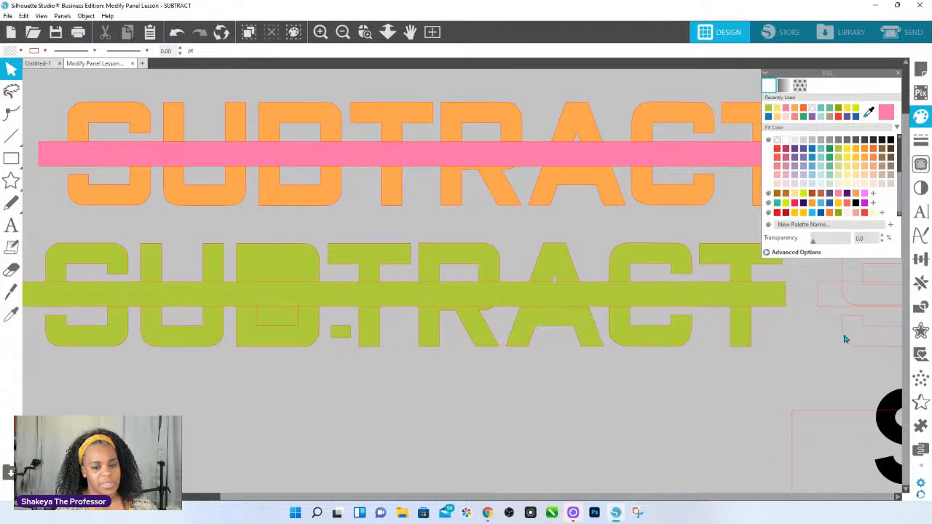
{"action": "left_click", "coordinate": [844, 338]}
{"action": "left_click_drag", "start_coordinate": [783, 377], "coordinate": [493, 350]}
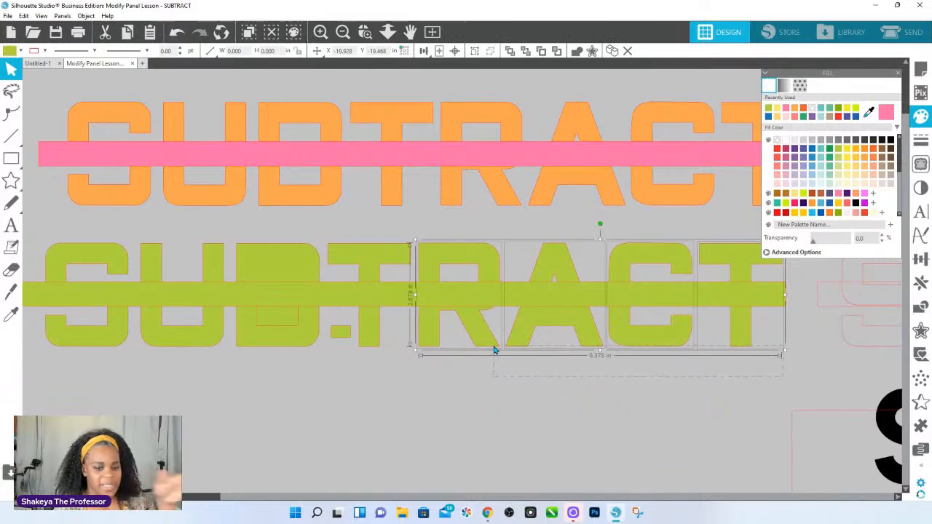
{"action": "left_click", "coordinate": [490, 297]}
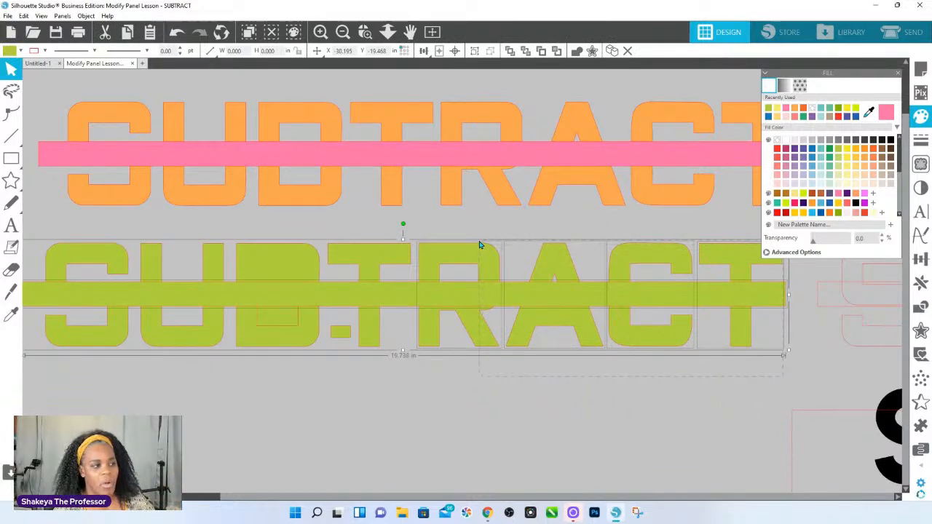
{"action": "mouse_move", "coordinate": [479, 245]}
{"action": "left_mouse_down"}
{"action": "mouse_move", "coordinate": [483, 316]}
{"action": "mouse_move", "coordinate": [469, 251]}
{"action": "left_mouse_up"}
Select only the letters of the green word SUBTRACT, without the bar and loose pieces, and fill them with rust brown.
{"action": "left_click", "coordinate": [343, 384]}
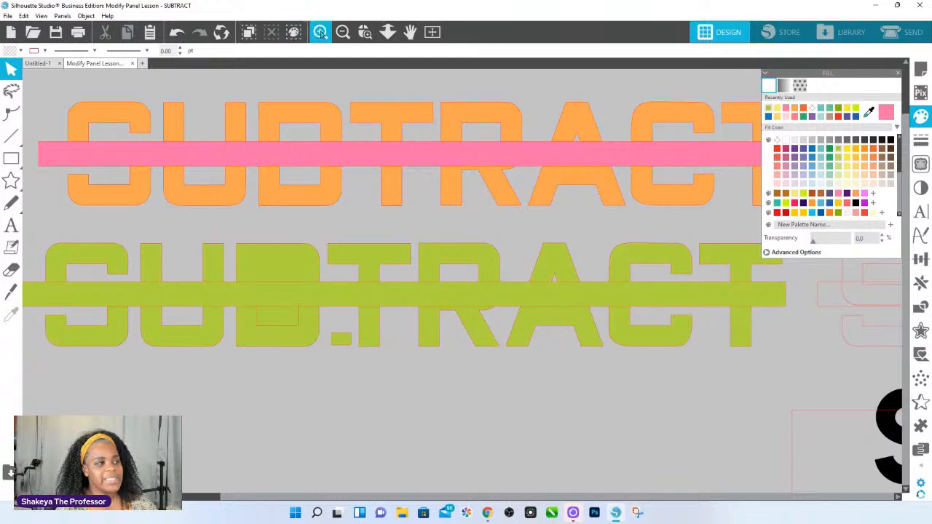
{"action": "left_click", "coordinate": [365, 31]}
{"action": "left_click_drag", "start_coordinate": [291, 323], "coordinate": [366, 357]}
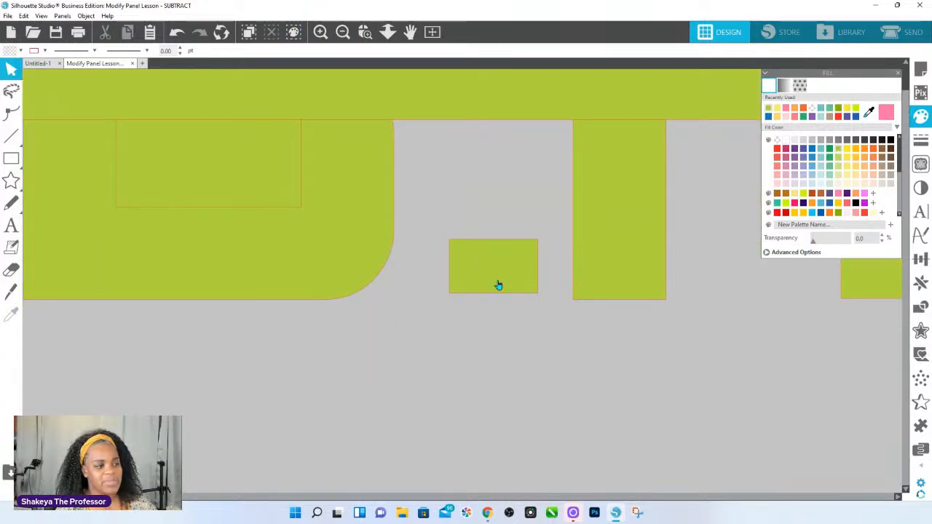
{"action": "left_click", "coordinate": [387, 31]}
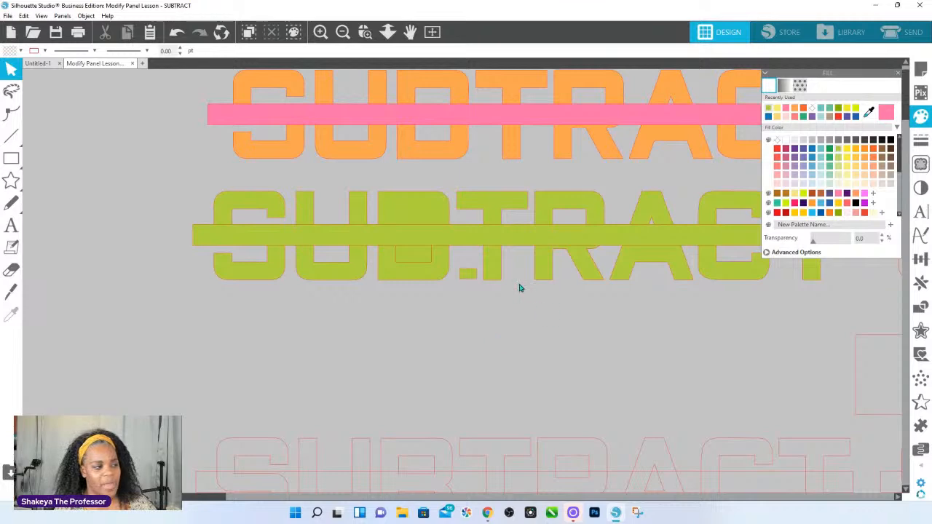
{"action": "left_click_drag", "start_coordinate": [165, 296], "coordinate": [861, 281]}
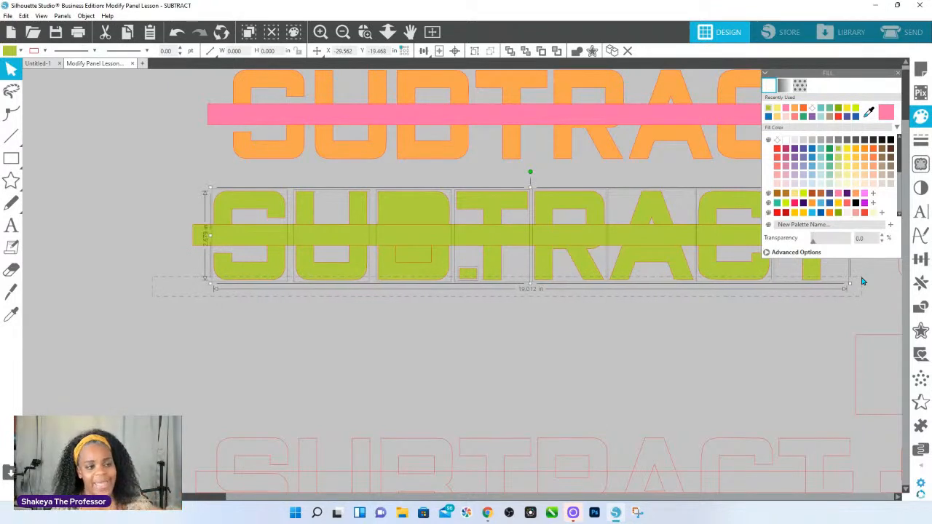
{"action": "left_click_drag", "start_coordinate": [862, 281], "coordinate": [866, 281]}
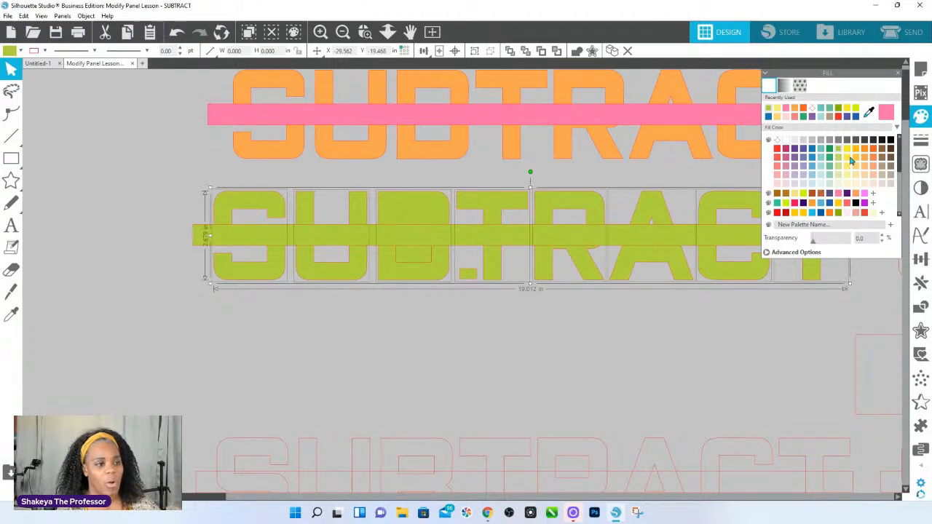
{"action": "left_click", "coordinate": [824, 194]}
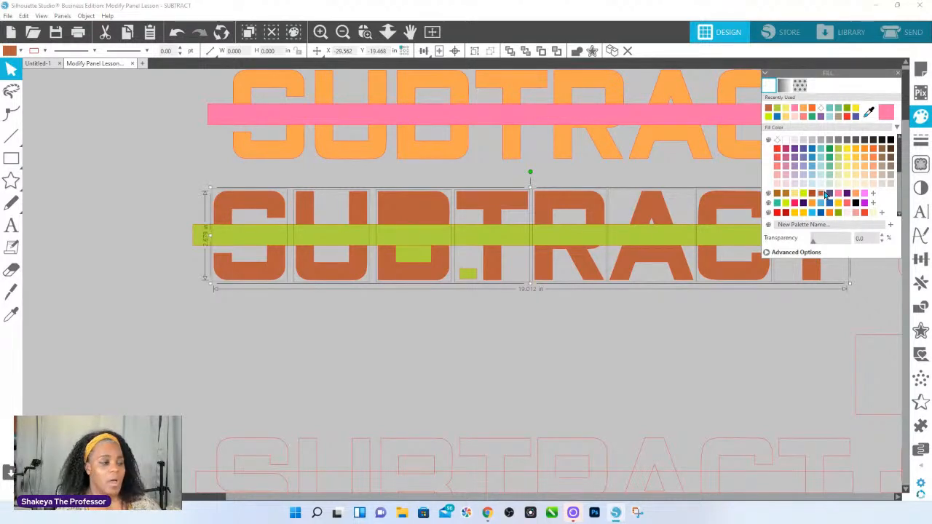
Check which group and compound path commands are available for the last T of the brown word.
{"action": "left_click", "coordinate": [387, 31]}
{"action": "left_click_drag", "start_coordinate": [459, 284], "coordinate": [433, 164]}
{"action": "left_click_drag", "start_coordinate": [603, 323], "coordinate": [449, 315]}
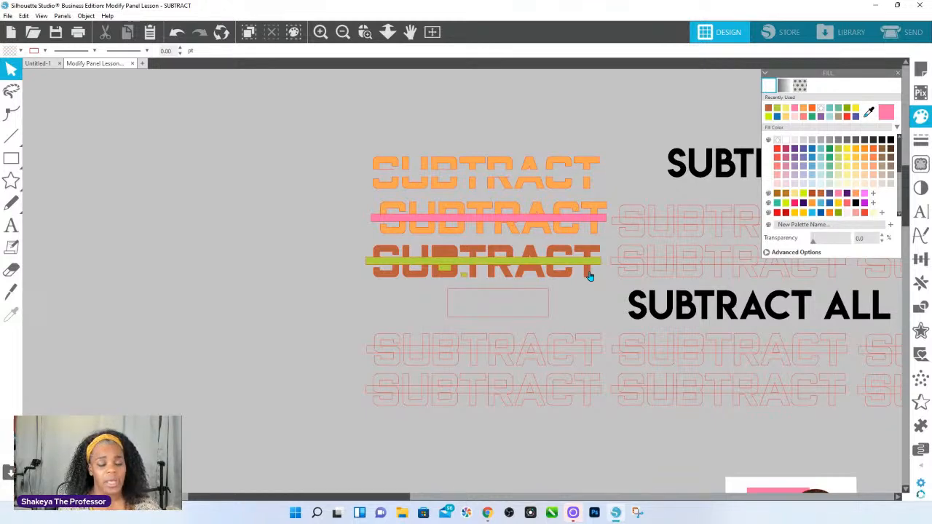
{"action": "right_click", "coordinate": [590, 277]}
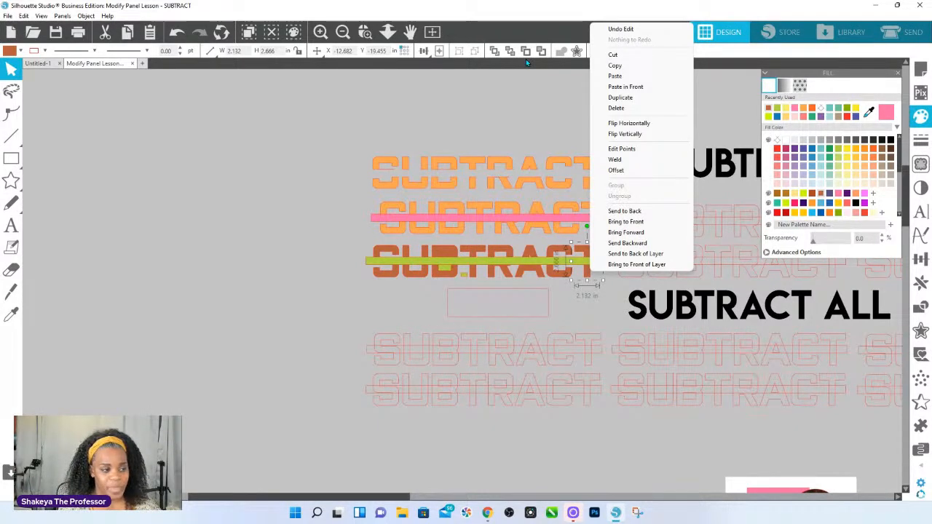
Try selecting together the bars of the left and middle outlined words in the two lowest rows.
{"action": "left_click", "coordinate": [365, 31]}
{"action": "left_click_drag", "start_coordinate": [539, 332], "coordinate": [698, 436]}
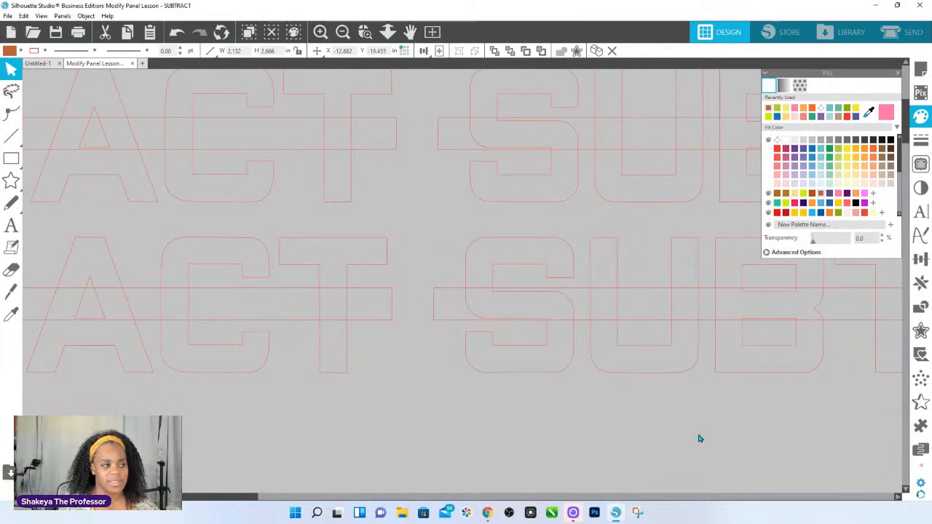
{"action": "left_click", "coordinate": [387, 31]}
{"action": "left_click_drag", "start_coordinate": [405, 221], "coordinate": [318, 190]}
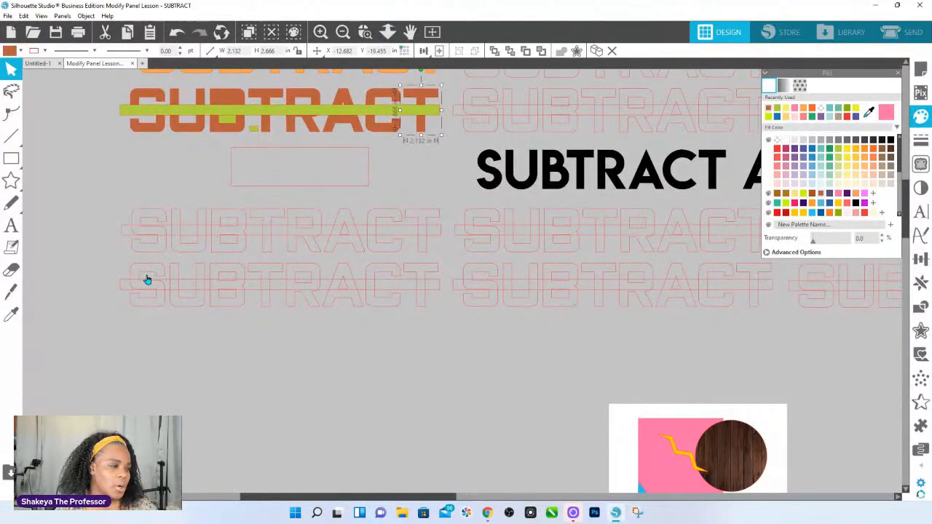
{"action": "left_click", "coordinate": [125, 239]}
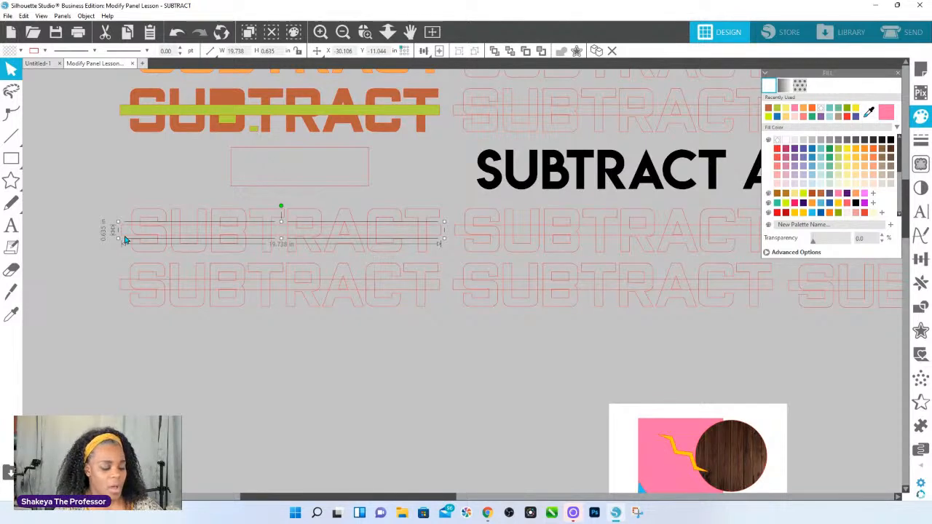
{"action": "left_click", "coordinate": [120, 295], "text": "shift"}
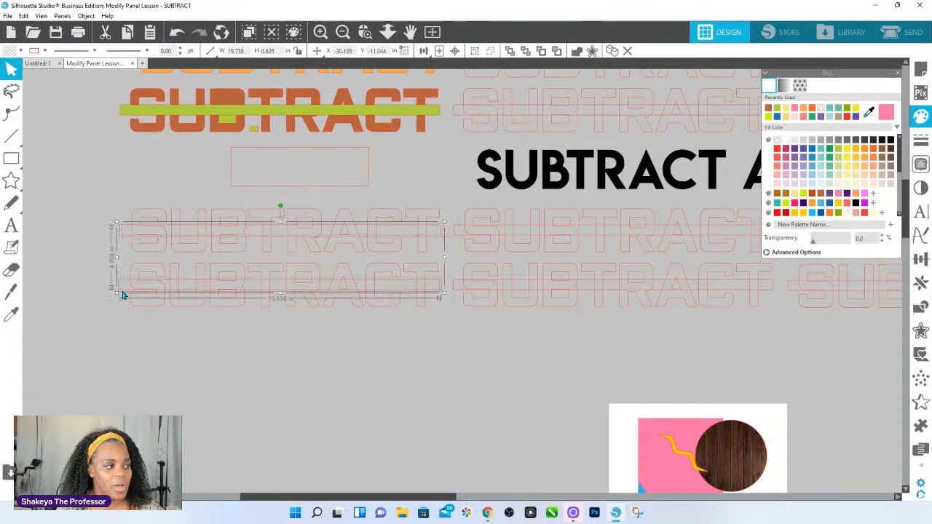
{"action": "left_click", "coordinate": [452, 231], "text": "shift"}
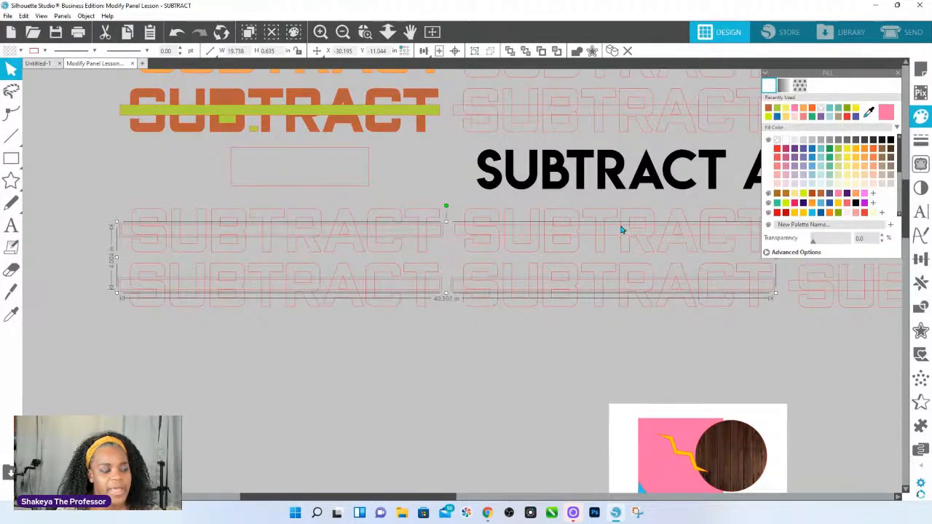
{"action": "left_click", "coordinate": [578, 202]}
Fill the outlined word directly below the SUBTRACT ALL heading, including its bar, with golden yellow.
{"action": "scroll", "coordinate": [480, 104], "scroll_direction": "up", "scroll_amount": 1}
{"action": "scroll", "coordinate": [477, 109], "scroll_direction": "up", "scroll_amount": 2}
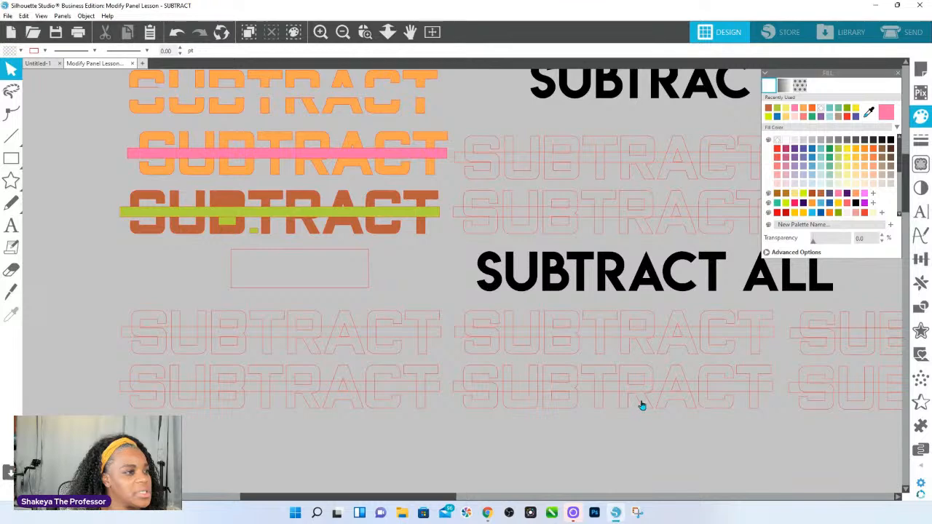
{"action": "left_click", "coordinate": [459, 314]}
{"action": "left_click", "coordinate": [854, 158]}
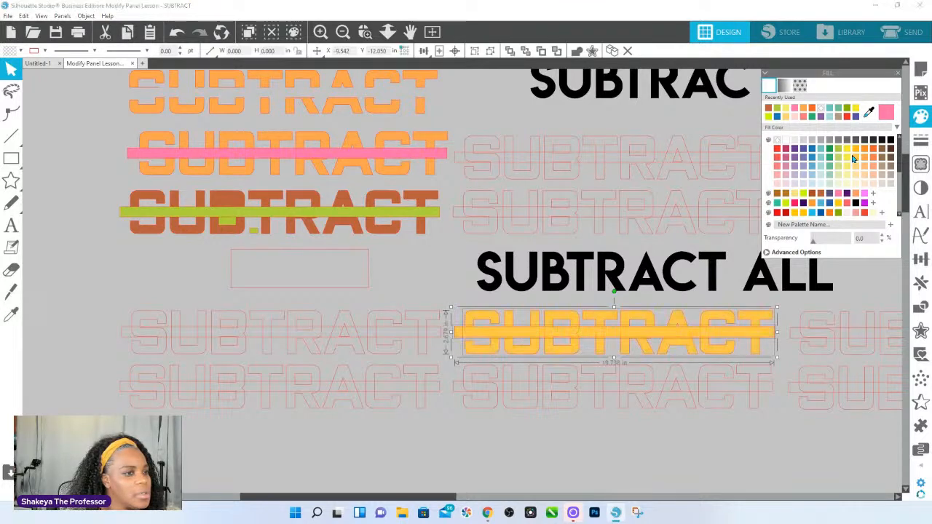
Send the golden word's bar to the back, and remove the fill from the letters and the bar.
{"action": "left_click", "coordinate": [502, 295]}
{"action": "left_click", "coordinate": [545, 348]}
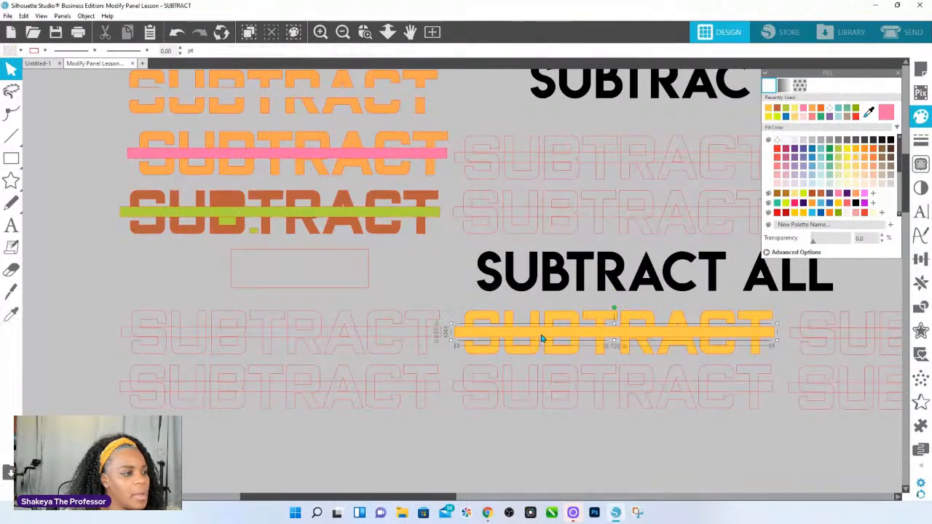
{"action": "right_click", "coordinate": [541, 337]}
{"action": "left_click", "coordinate": [579, 275]}
{"action": "left_click", "coordinate": [444, 293]}
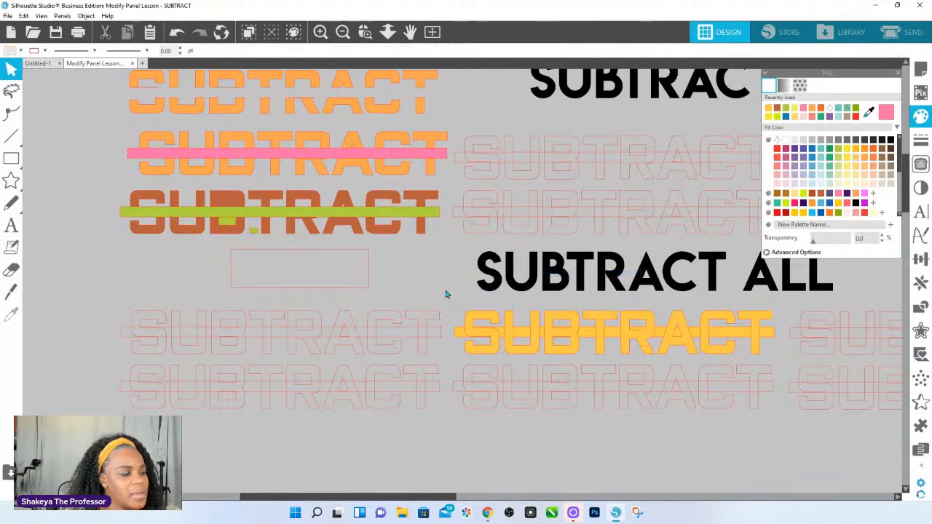
{"action": "left_click", "coordinate": [457, 313]}
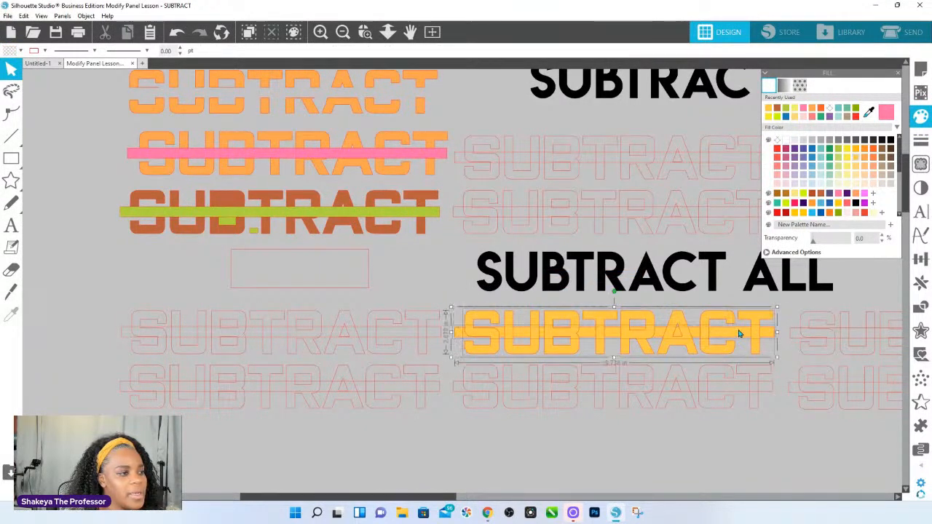
{"action": "left_click", "coordinate": [777, 140]}
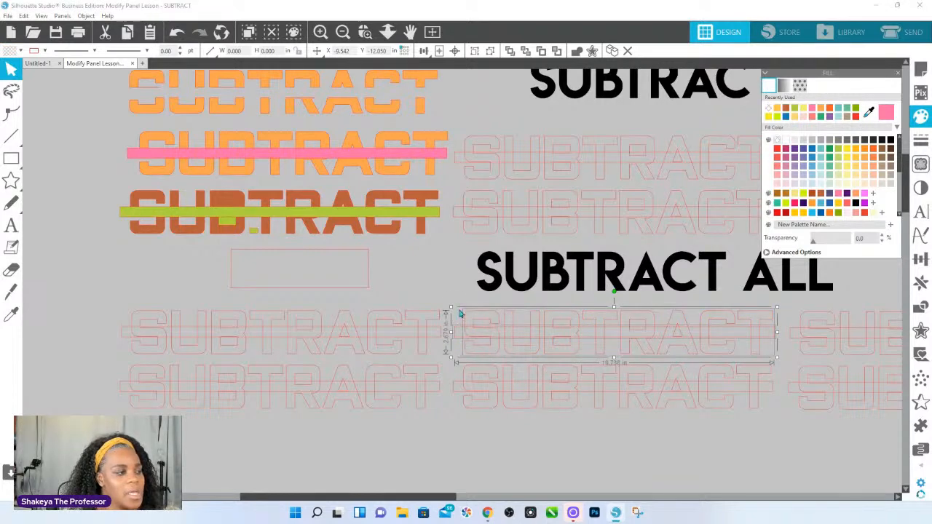
Select the unfilled word's bar on its own, and test selection boxes across the letters of the word below it.
{"action": "left_click", "coordinate": [365, 31]}
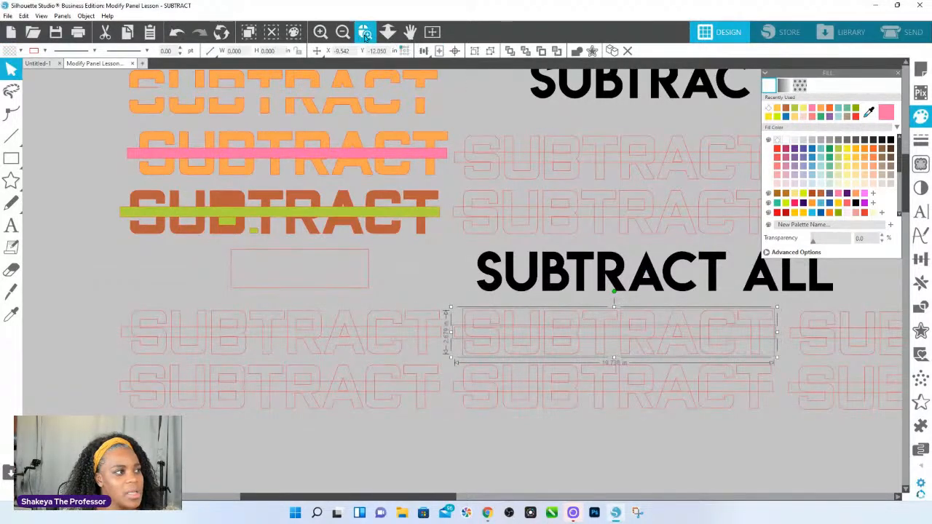
{"action": "left_click_drag", "start_coordinate": [449, 342], "coordinate": [732, 377]}
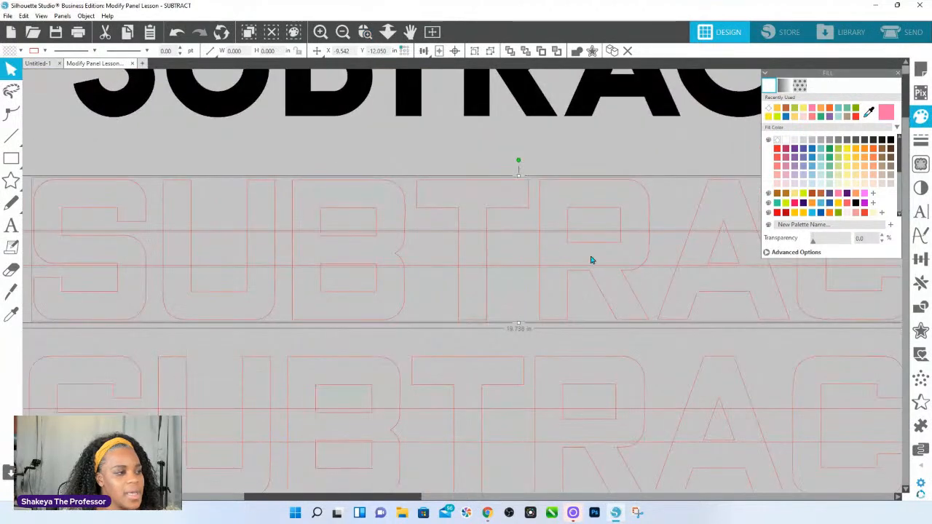
{"action": "left_click", "coordinate": [541, 236]}
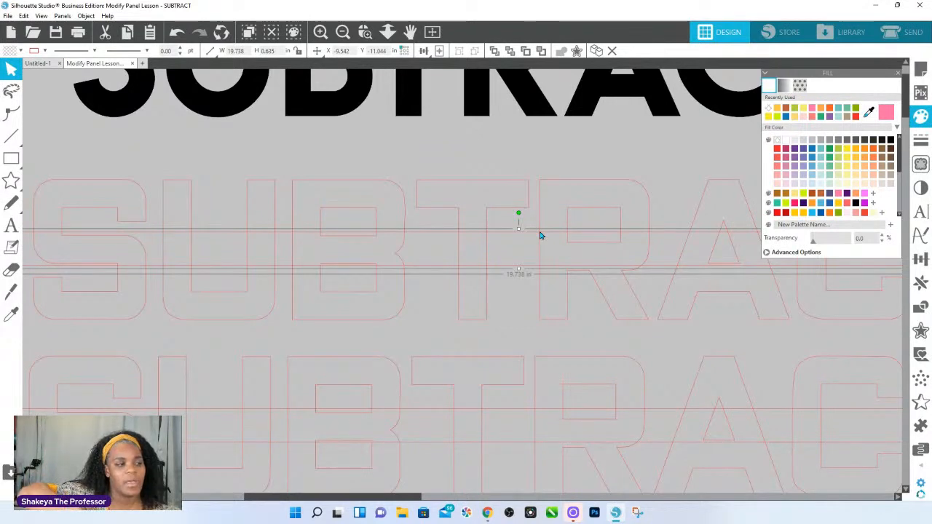
{"action": "left_click_drag", "start_coordinate": [357, 343], "coordinate": [624, 438]}
{"action": "left_click_drag", "start_coordinate": [692, 474], "coordinate": [695, 475]}
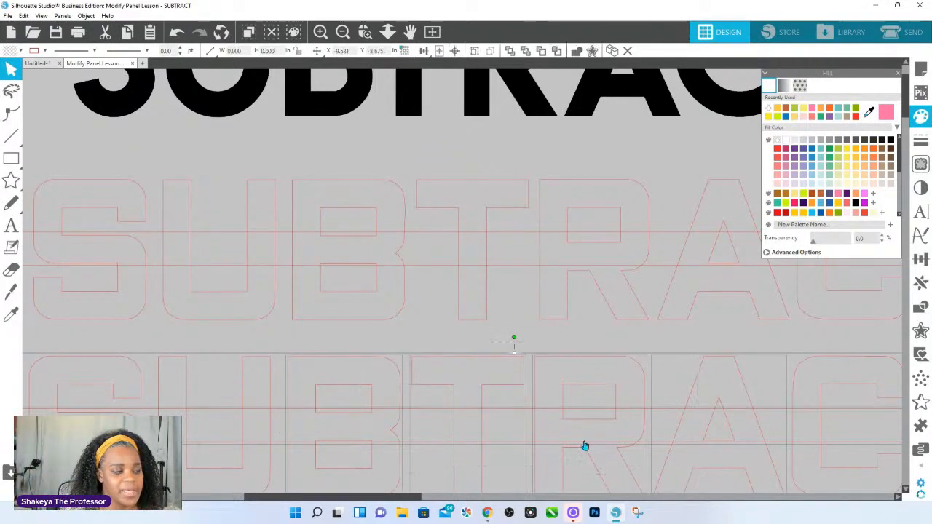
{"action": "left_click", "coordinate": [534, 413]}
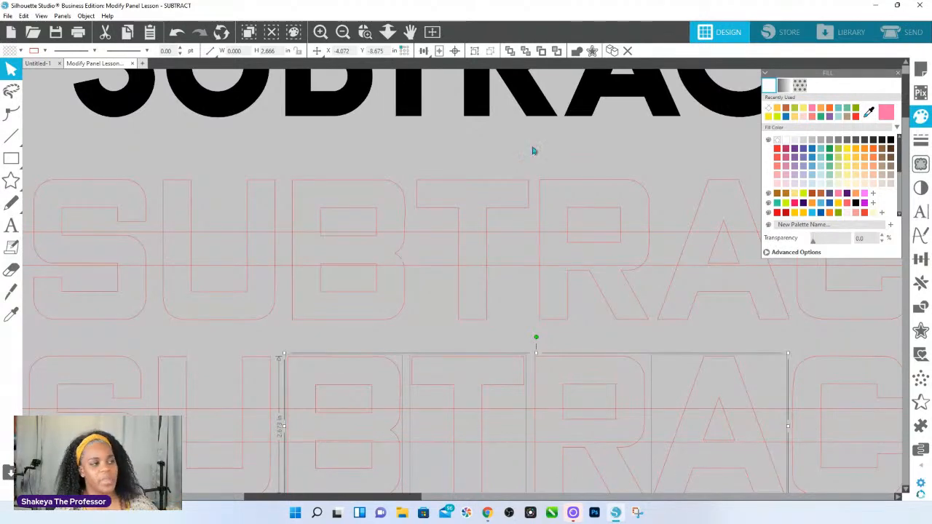
Select the four bars through the gap between the left and middle outlined words, and fill them with dark green.
{"action": "left_click", "coordinate": [388, 31]}
{"action": "left_click_drag", "start_coordinate": [470, 349], "coordinate": [449, 161]}
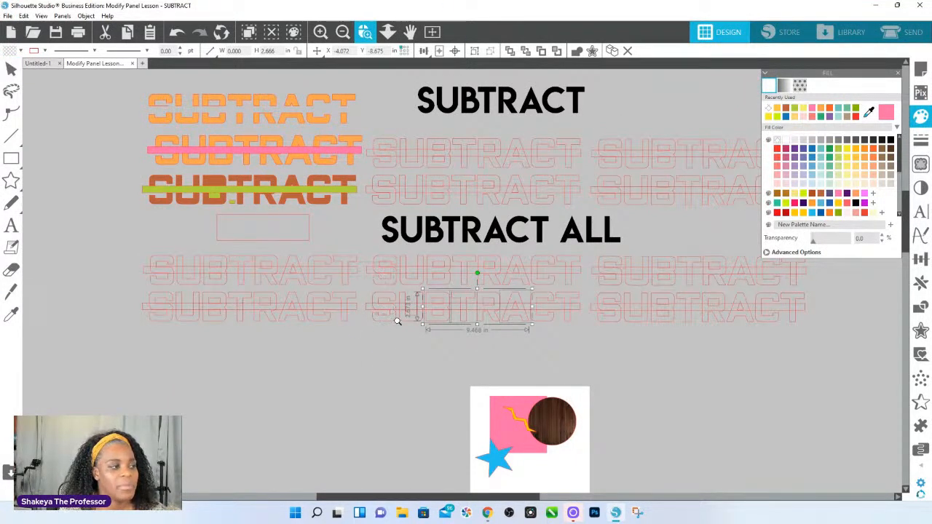
{"action": "scroll", "coordinate": [399, 329], "scroll_direction": "up", "scroll_amount": 3}
{"action": "scroll", "coordinate": [399, 329], "scroll_direction": "up", "scroll_amount": 3}
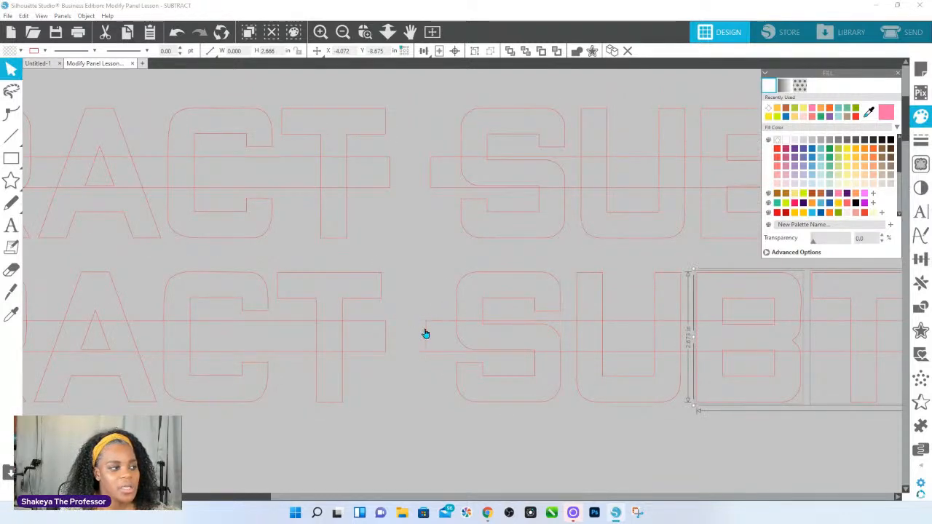
{"action": "left_click_drag", "start_coordinate": [431, 370], "coordinate": [389, 161]}
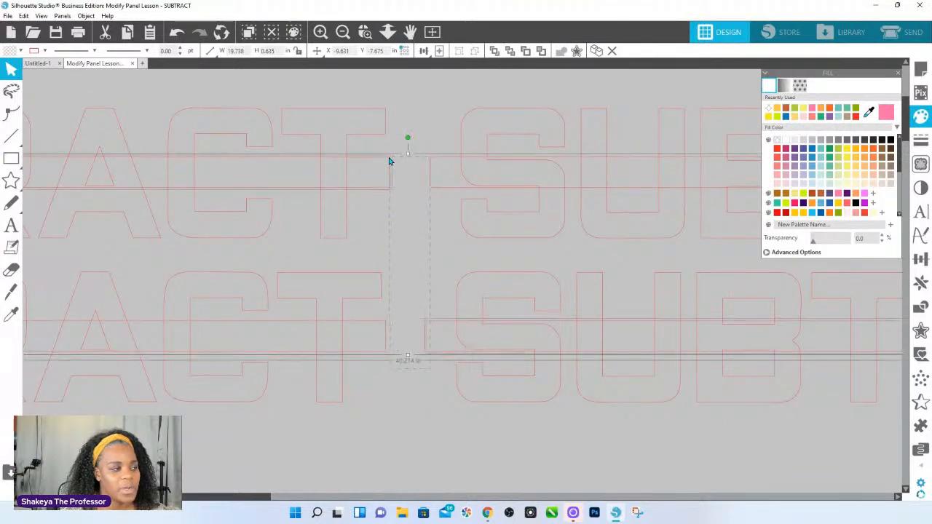
{"action": "left_click_drag", "start_coordinate": [429, 378], "coordinate": [386, 150]}
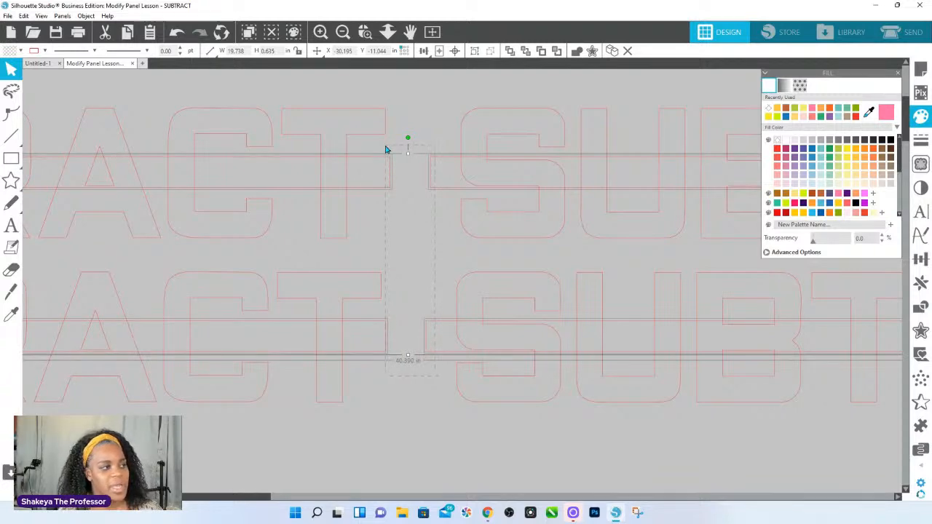
{"action": "left_click", "coordinate": [831, 150]}
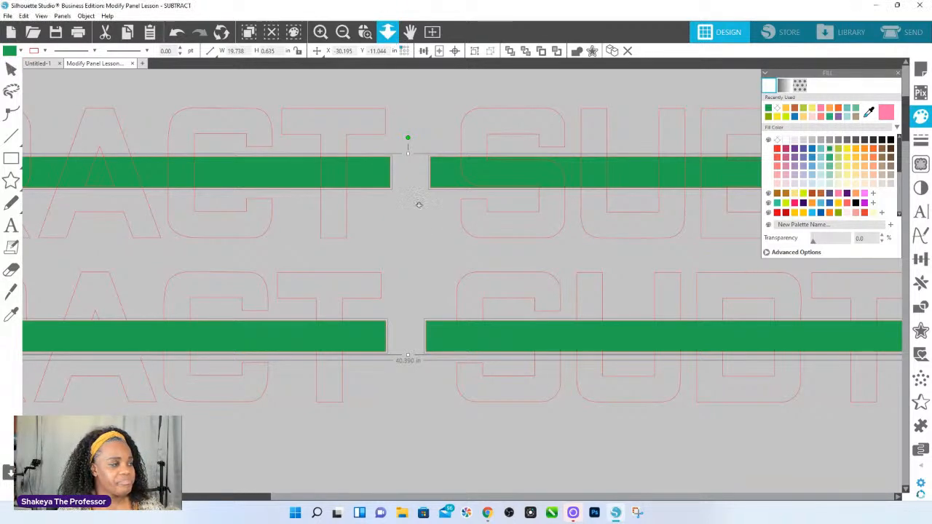
Select the letters of the two lowest green-barred words, the left word above them, and the lower left word's last T.
{"action": "left_click", "coordinate": [388, 31]}
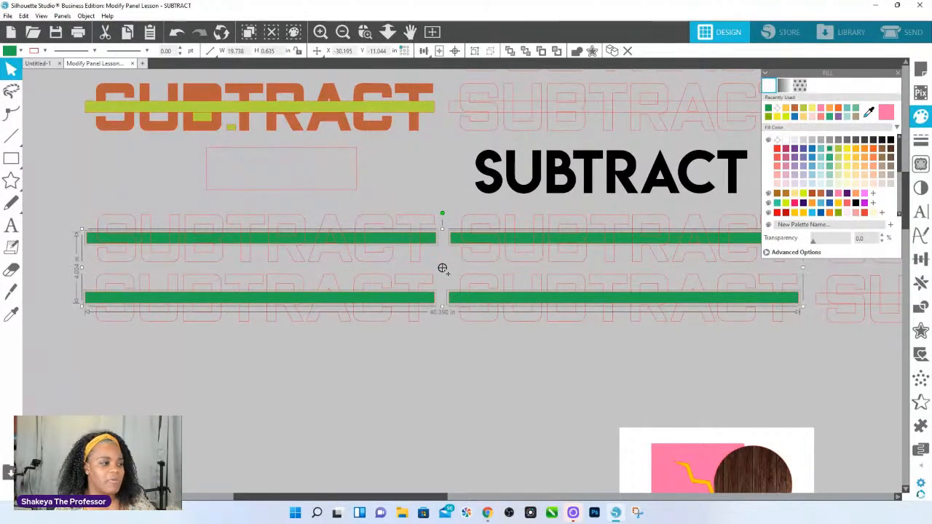
{"action": "left_click", "coordinate": [155, 354]}
{"action": "left_click", "coordinate": [789, 320]}
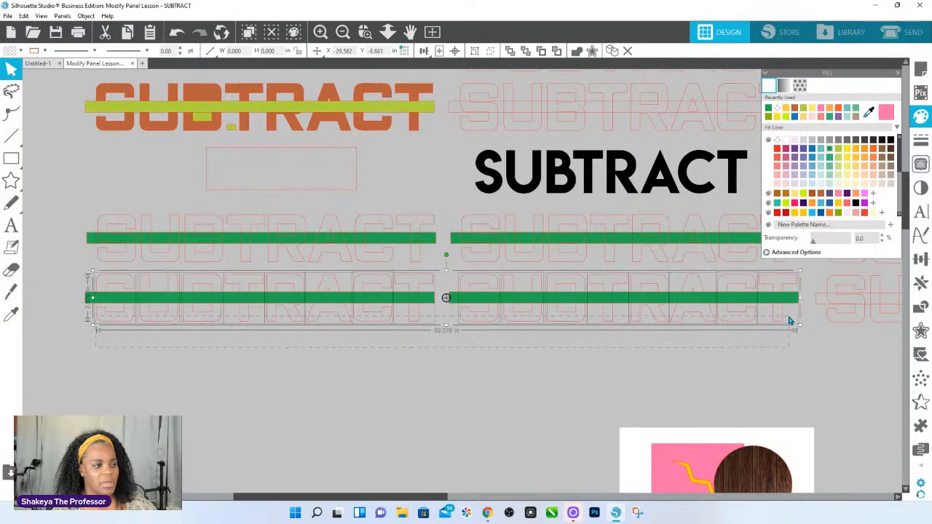
{"action": "left_click", "coordinate": [258, 354]}
{"action": "left_click", "coordinate": [271, 281]}
{"action": "left_click", "coordinate": [380, 265]}
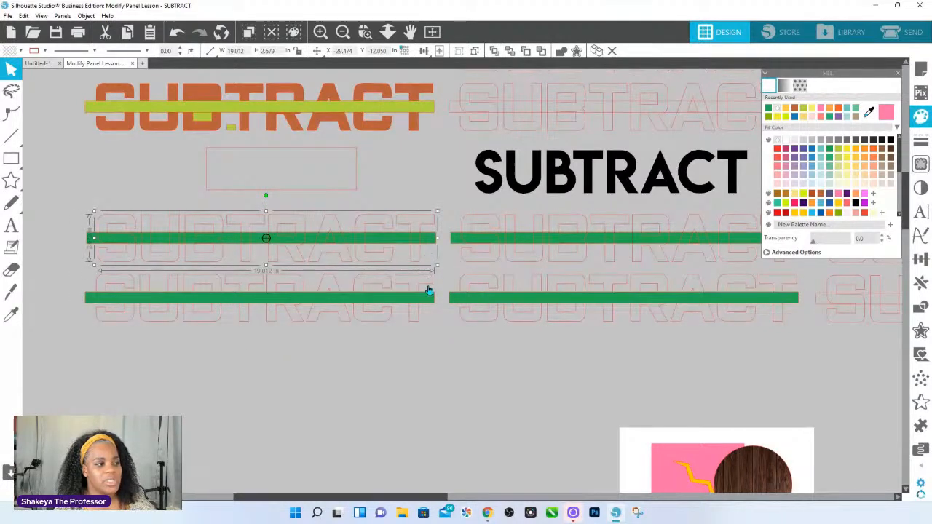
{"action": "left_click", "coordinate": [422, 298]}
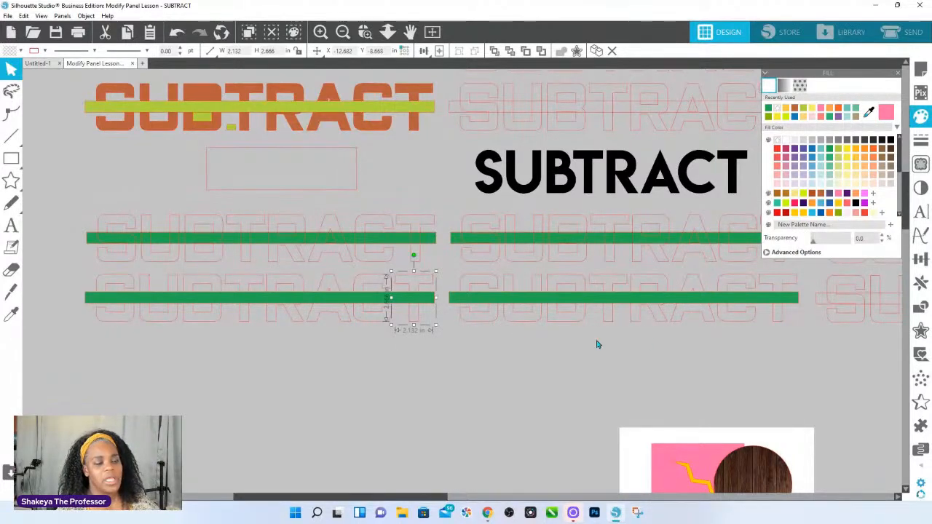
Turn on Snap to Grid in the page setup's grid options and test it by moving the lower left word's last T slightly down.
{"action": "left_click", "coordinate": [922, 71]}
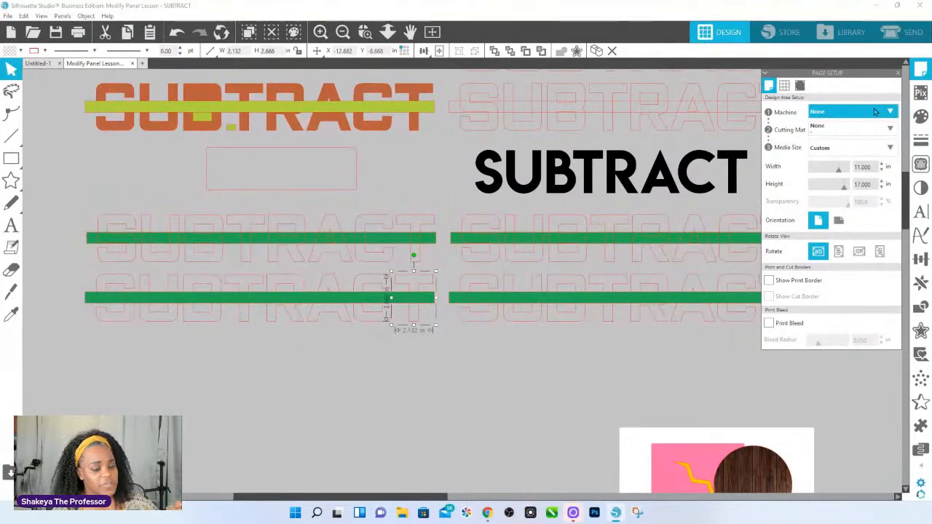
{"action": "left_click", "coordinate": [783, 86]}
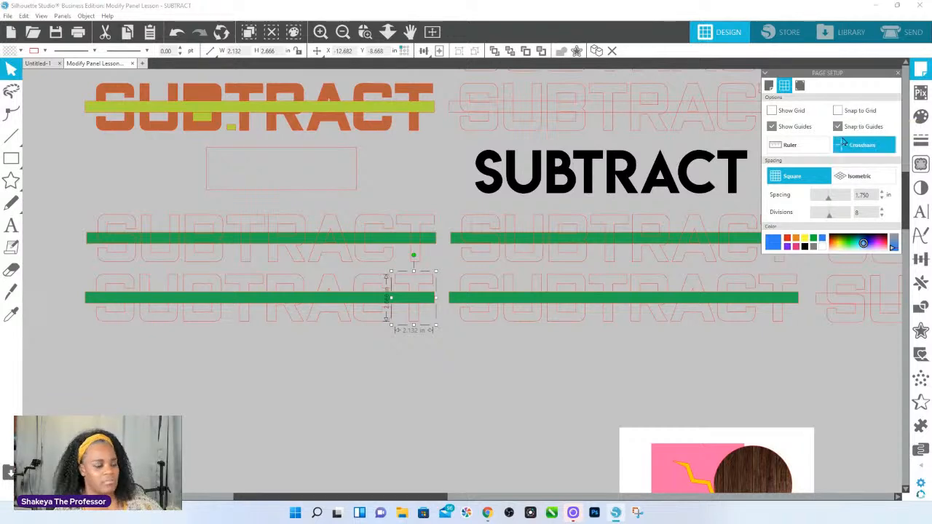
{"action": "left_click", "coordinate": [837, 112]}
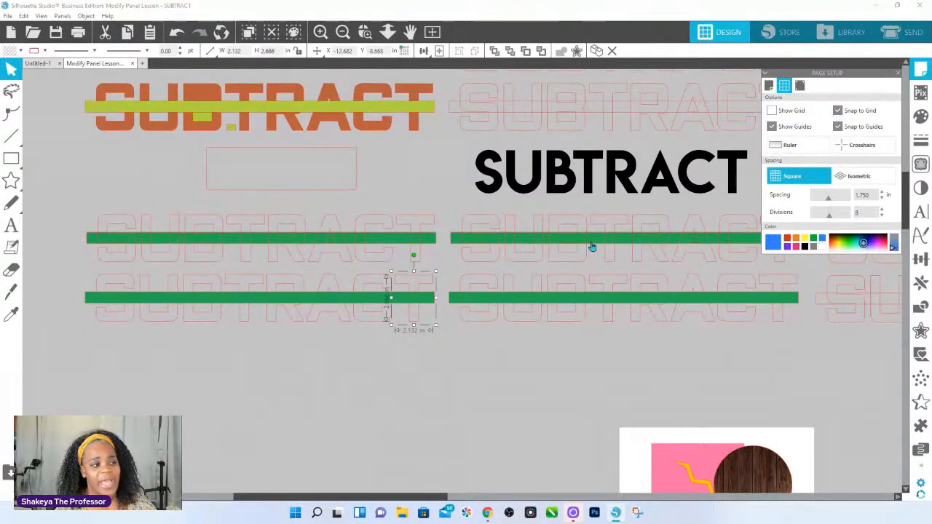
{"action": "mouse_move", "coordinate": [418, 318]}
{"action": "left_mouse_down"}
{"action": "mouse_move", "coordinate": [420, 339]}
{"action": "mouse_move", "coordinate": [419, 301]}
{"action": "mouse_move", "coordinate": [448, 280]}
{"action": "mouse_move", "coordinate": [455, 317]}
{"action": "mouse_move", "coordinate": [466, 313]}
{"action": "mouse_move", "coordinate": [449, 323]}
{"action": "mouse_move", "coordinate": [404, 309]}
{"action": "mouse_move", "coordinate": [421, 333]}
{"action": "mouse_move", "coordinate": [419, 325]}
{"action": "left_mouse_up"}
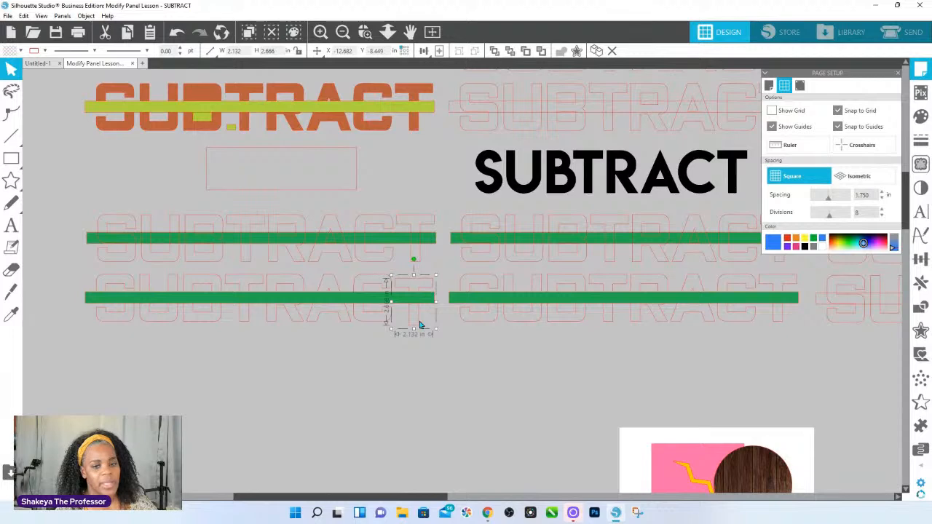
{"action": "left_click_drag", "start_coordinate": [375, 253], "coordinate": [462, 332]}
{"action": "mouse_move", "coordinate": [465, 365]}
{"action": "left_mouse_down"}
{"action": "mouse_move", "coordinate": [455, 350]}
{"action": "mouse_move", "coordinate": [455, 375]}
{"action": "left_mouse_up"}
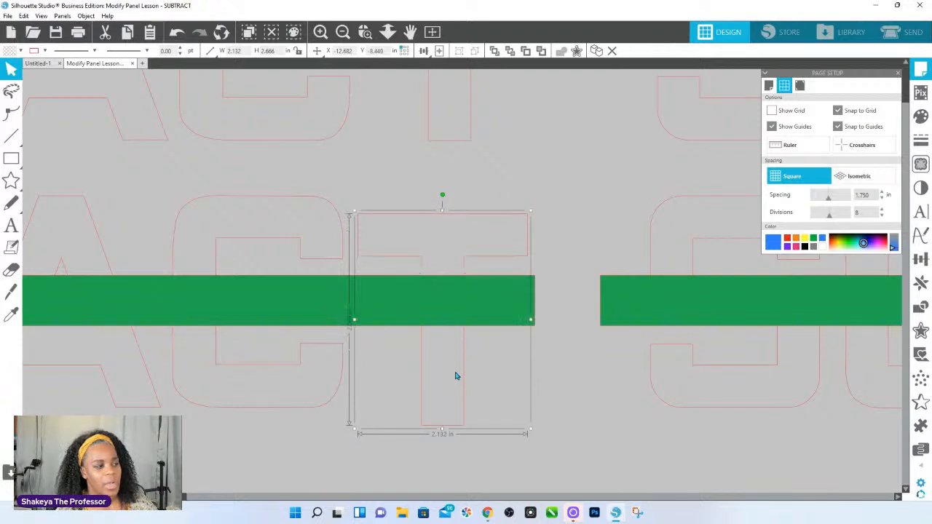
Turn off Snap to Grid, reselect the lower left word's last T and move it slightly down and right.
{"action": "left_click", "coordinate": [800, 144]}
{"action": "left_click", "coordinate": [838, 111]}
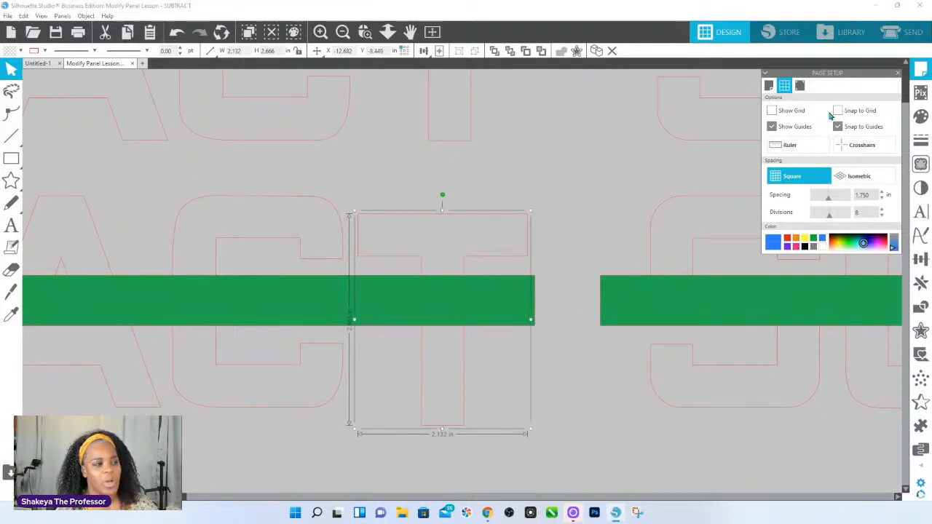
{"action": "left_click", "coordinate": [443, 383]}
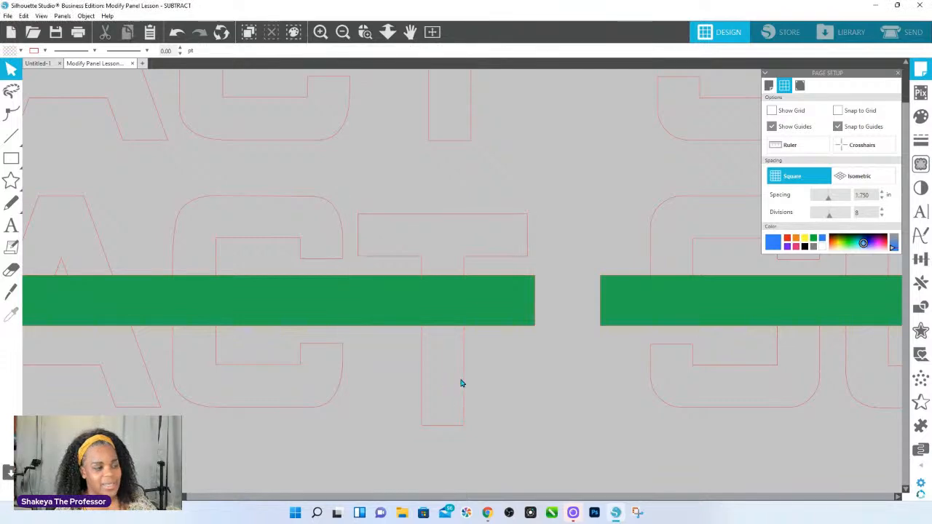
{"action": "left_click", "coordinate": [463, 383]}
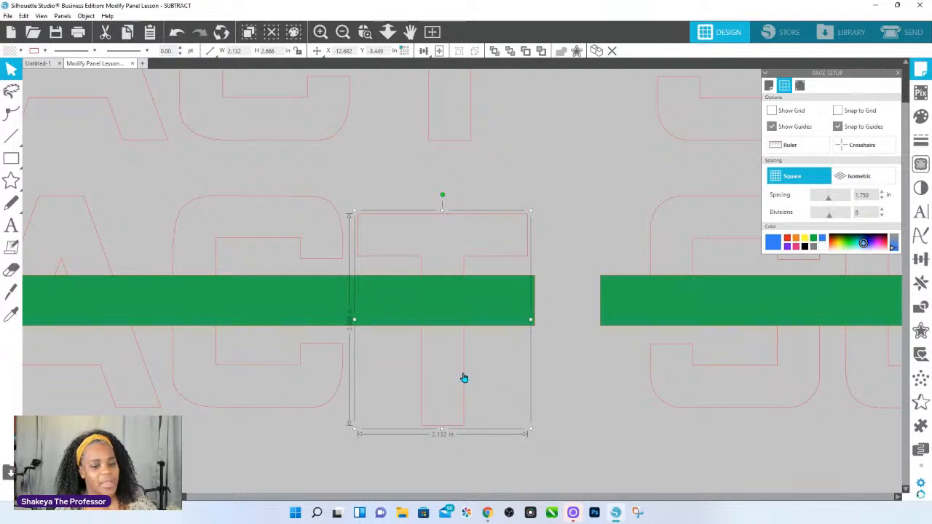
{"action": "mouse_move", "coordinate": [463, 378]}
{"action": "left_mouse_down"}
{"action": "mouse_move", "coordinate": [468, 370]}
{"action": "mouse_move", "coordinate": [452, 386]}
{"action": "mouse_move", "coordinate": [469, 392]}
{"action": "left_mouse_up"}
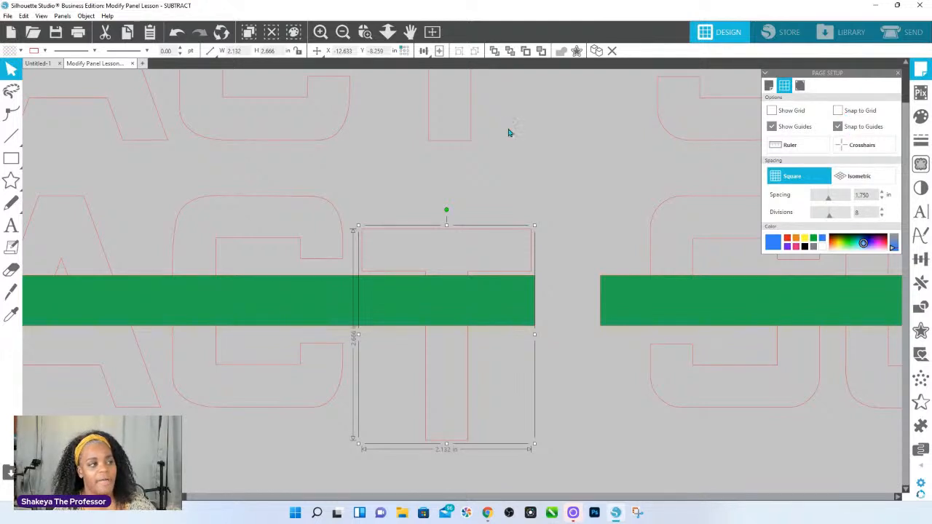
Move the last T back up in line with the lower left word, and select the C beside it.
{"action": "left_click", "coordinate": [390, 34]}
{"action": "left_click_drag", "start_coordinate": [397, 343], "coordinate": [364, 162]}
{"action": "left_click_drag", "start_coordinate": [467, 270], "coordinate": [469, 261]}
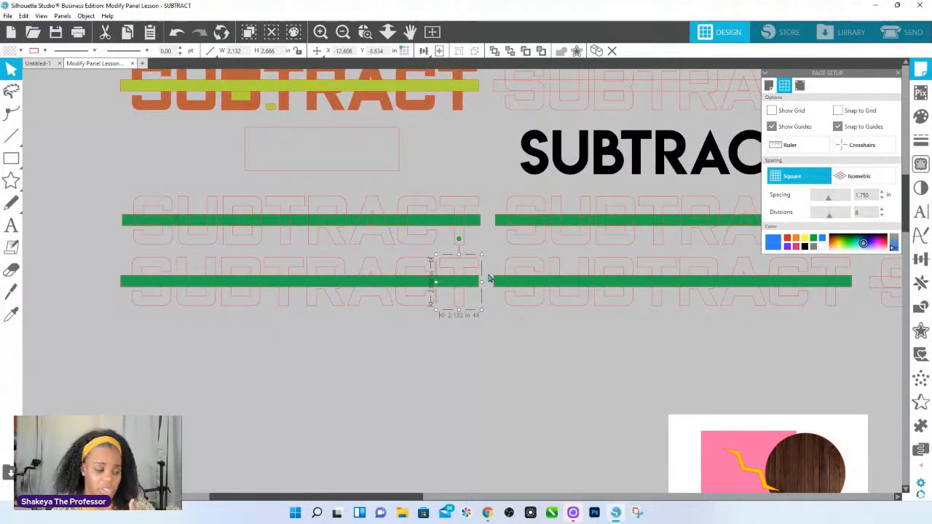
{"action": "left_click", "coordinate": [387, 31]}
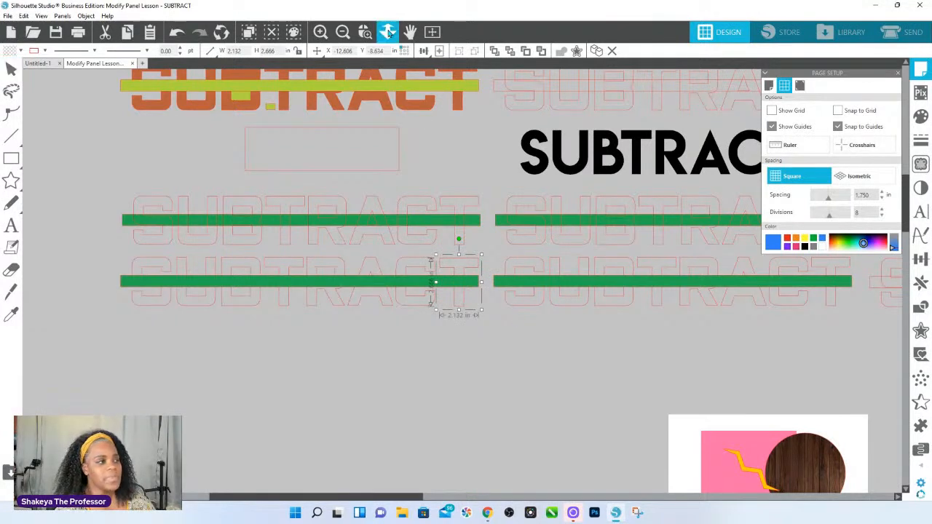
{"action": "left_click_drag", "start_coordinate": [512, 312], "coordinate": [498, 254]}
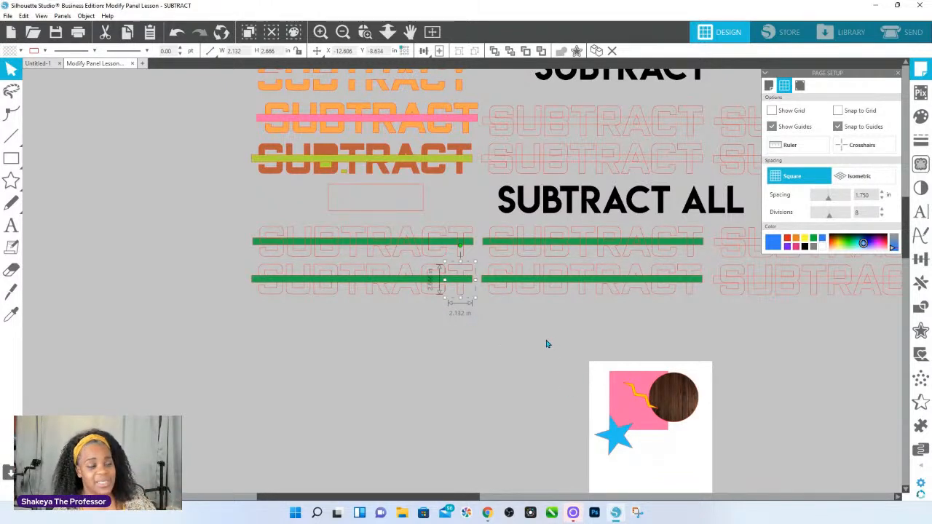
{"action": "left_click_drag", "start_coordinate": [435, 298], "coordinate": [409, 298]}
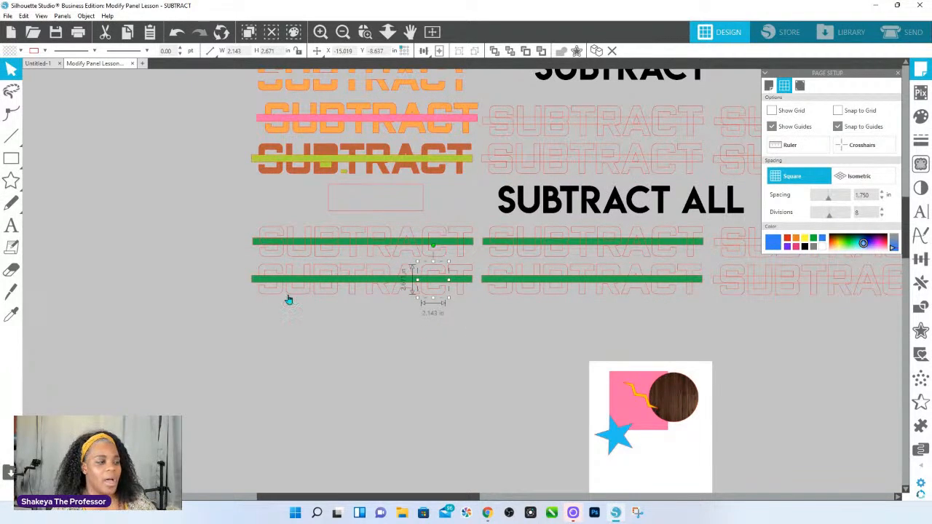
Draw a rectangle about 0.91 by 0.65 in just below the lower left word's C and fill it with light yellow-green.
{"action": "left_click", "coordinate": [10, 180]}
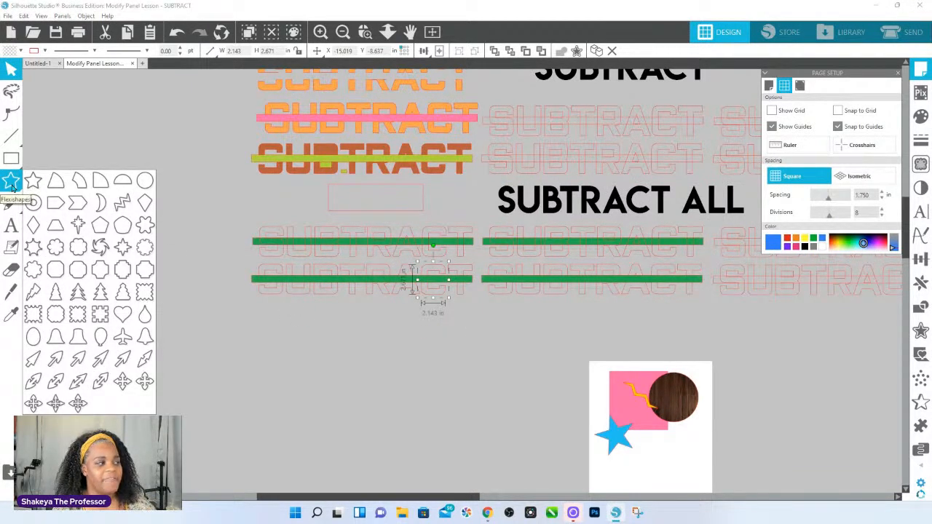
{"action": "left_click", "coordinate": [11, 158]}
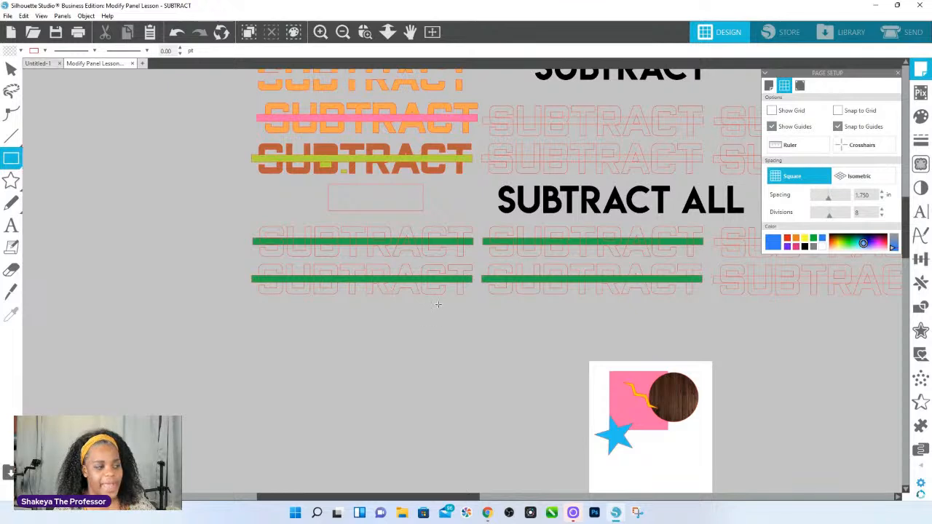
{"action": "left_click_drag", "start_coordinate": [434, 300], "coordinate": [442, 309]}
{"action": "key", "text": "Delete"}
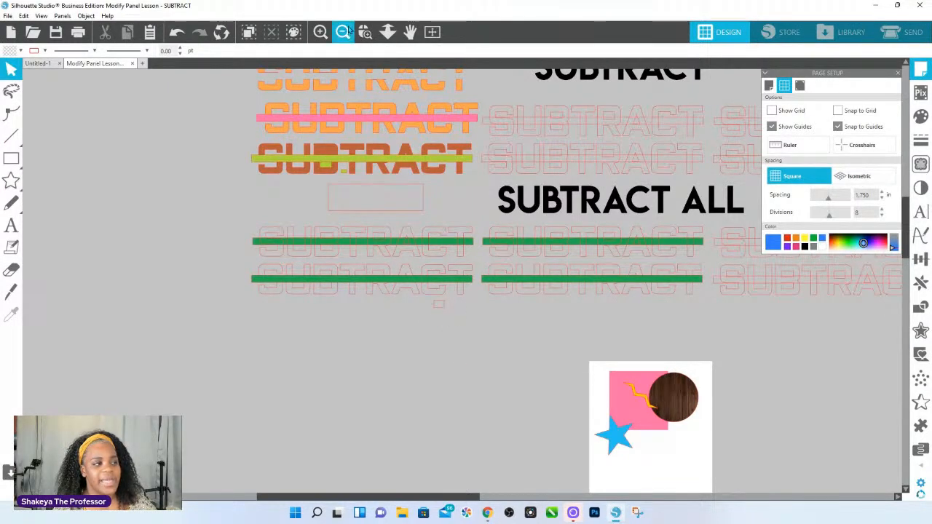
{"action": "left_click", "coordinate": [439, 310]}
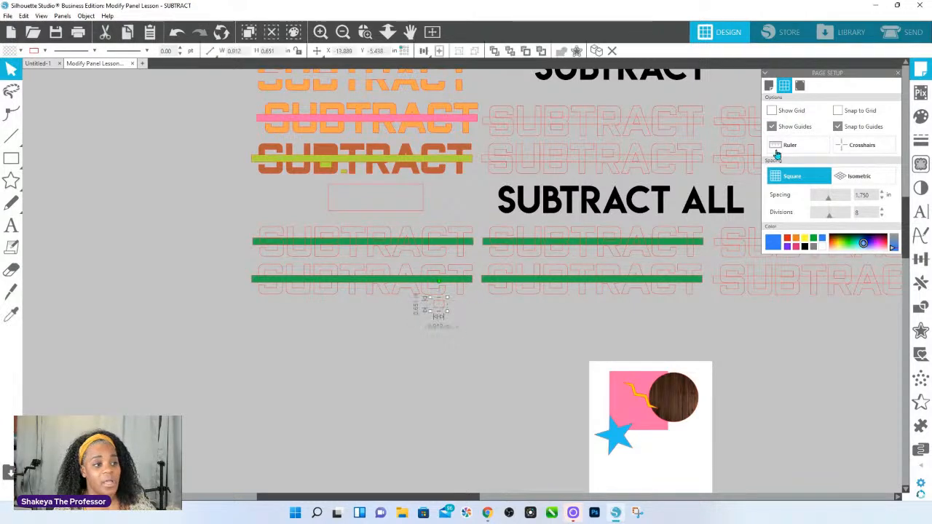
{"action": "left_click", "coordinate": [921, 117]}
{"action": "left_click", "coordinate": [845, 166]}
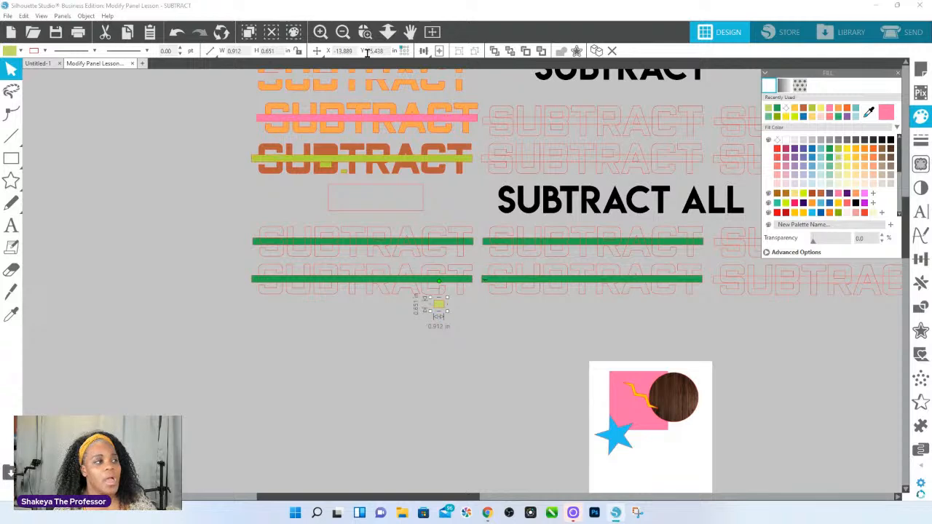
Test a selection box that catches both the small yellow-green rectangle and the C above it, and clear the selection.
{"action": "scroll", "coordinate": [466, 331], "scroll_direction": "up", "scroll_amount": 4}
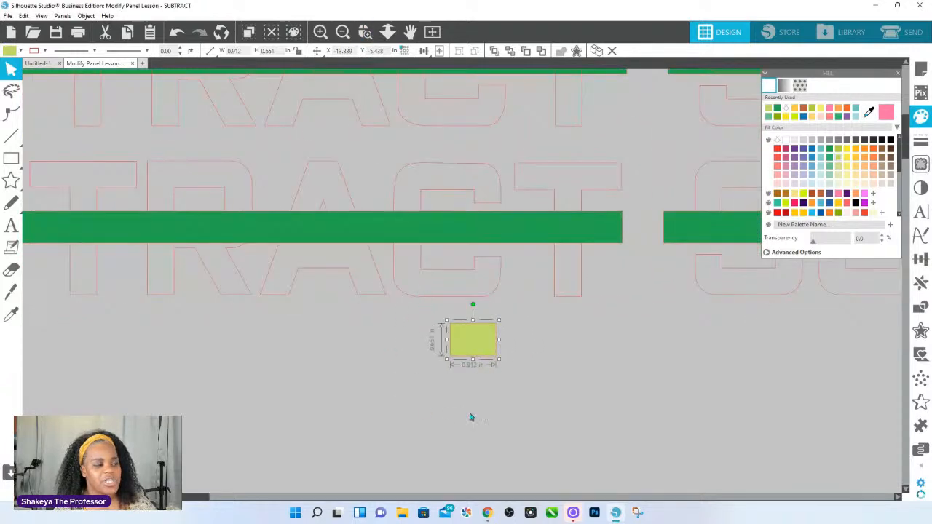
{"action": "left_click_drag", "start_coordinate": [466, 447], "coordinate": [467, 298]}
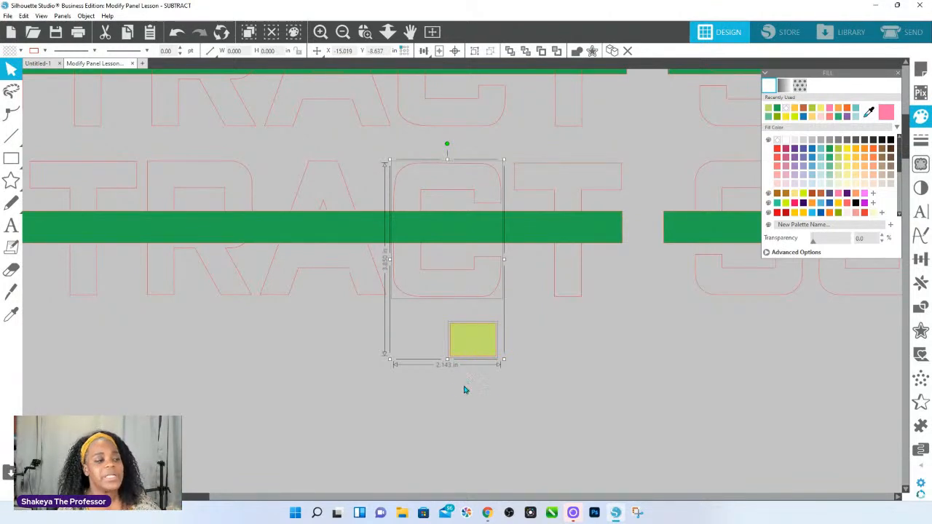
{"action": "left_click", "coordinate": [505, 413]}
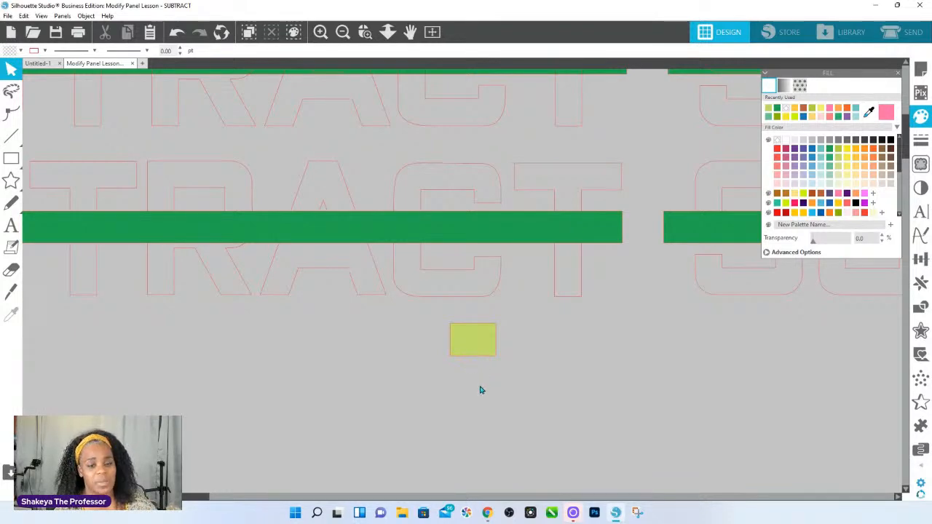
Select the A, the C and the yellow-green rectangle together, move them below the lower left word, and return them to their place.
{"action": "left_click_drag", "start_coordinate": [503, 435], "coordinate": [374, 294]}
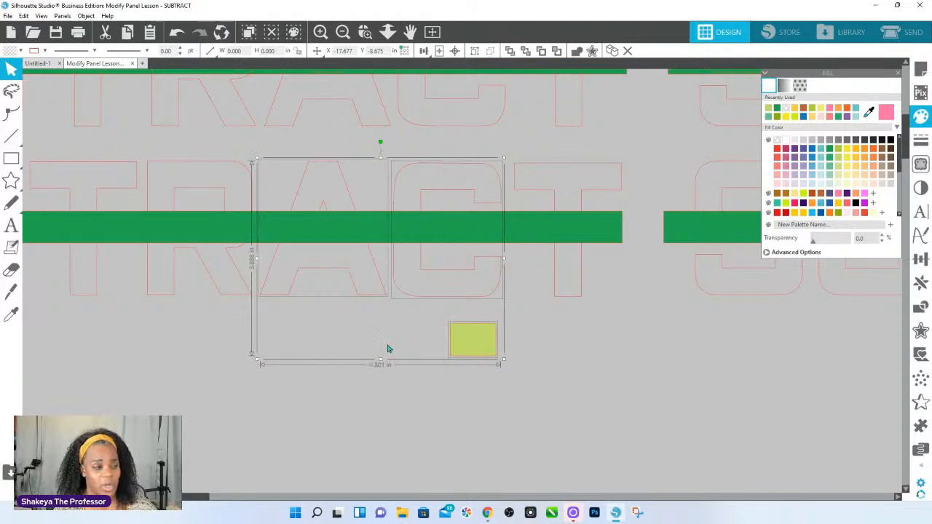
{"action": "left_click_drag", "start_coordinate": [474, 345], "coordinate": [539, 457]}
{"action": "left_click", "coordinate": [604, 442]}
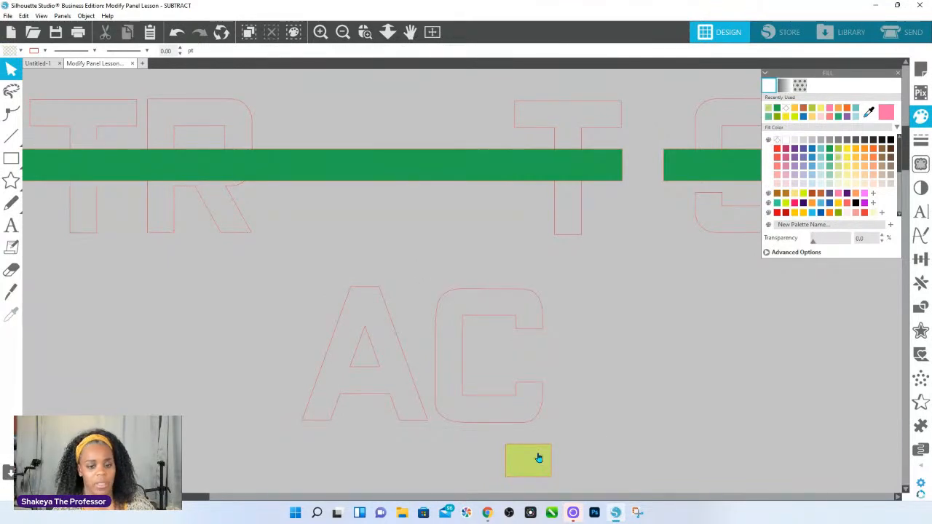
{"action": "left_click_drag", "start_coordinate": [543, 466], "coordinate": [333, 350]}
{"action": "left_click_drag", "start_coordinate": [513, 449], "coordinate": [472, 270]}
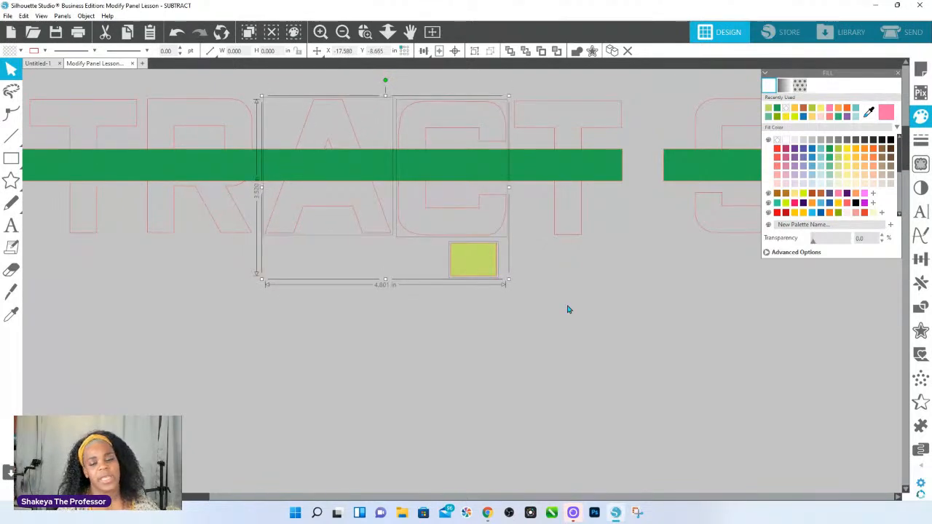